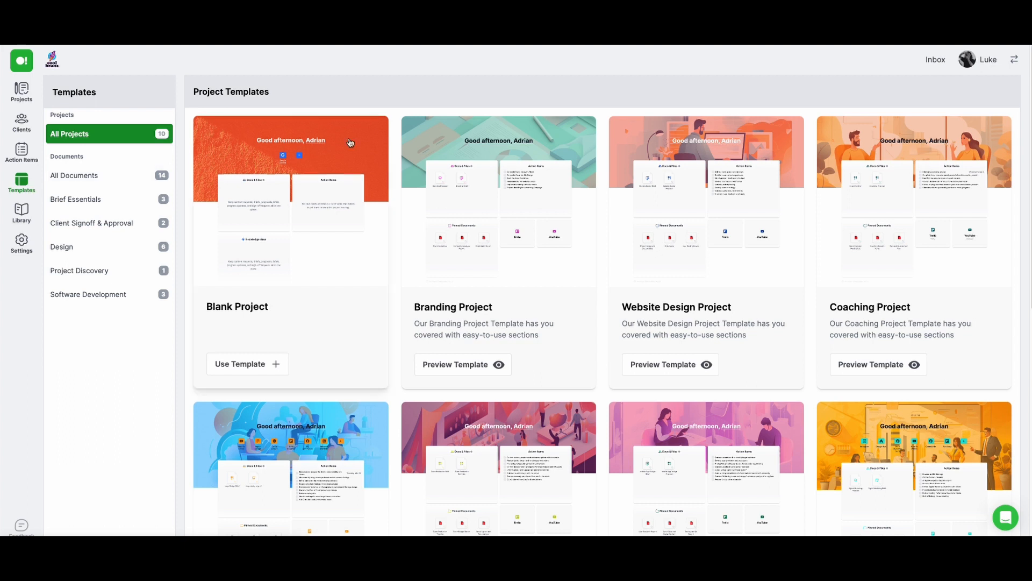
Browse the project templates and create a new project from the Branding Project template
scroll(659, 156, "down", 2)
scroll(660, 153, "down", 6)
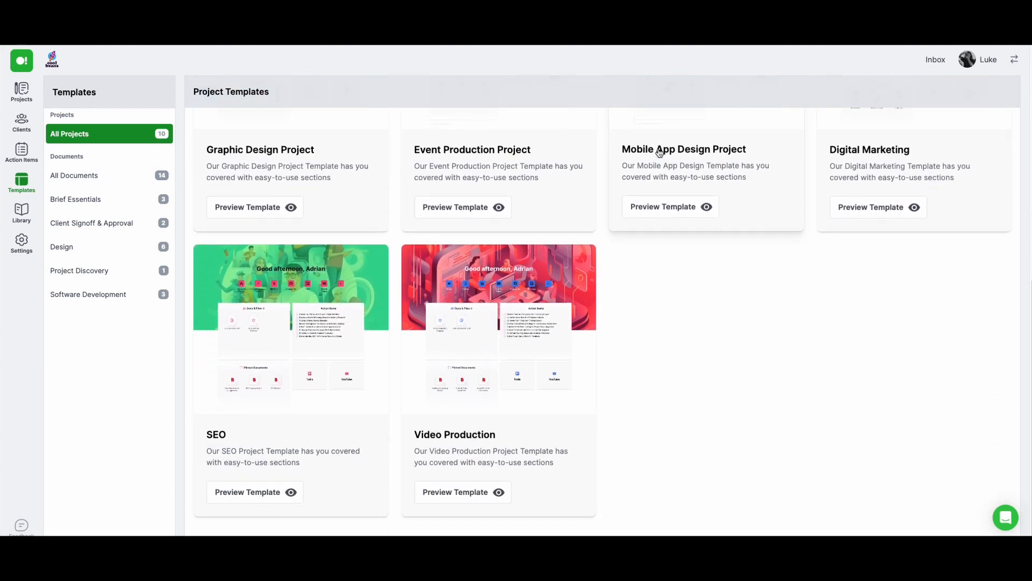
scroll(660, 152, "up", 5)
scroll(660, 153, "up", 3)
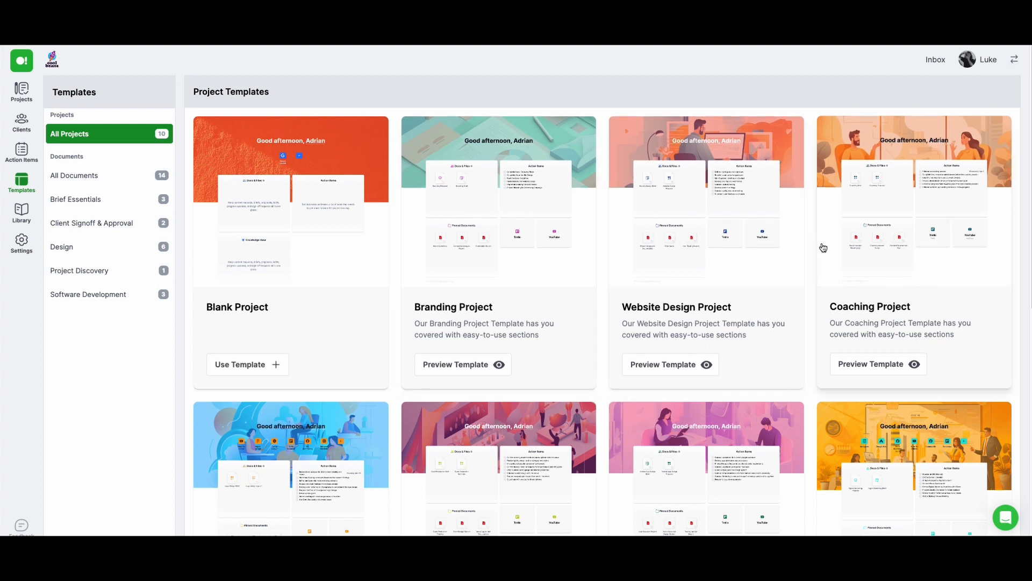
left_click(473, 364)
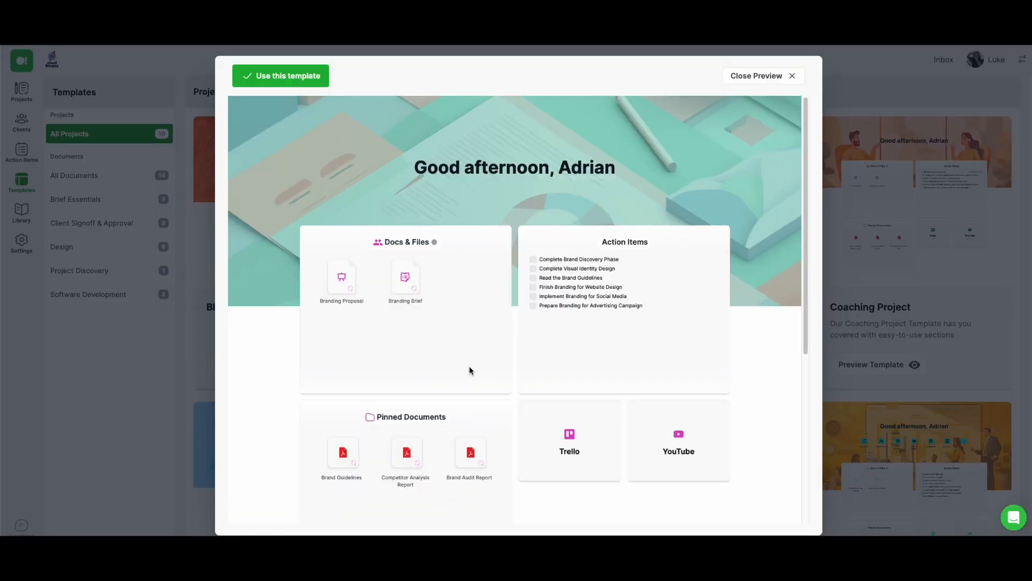
left_click(280, 84)
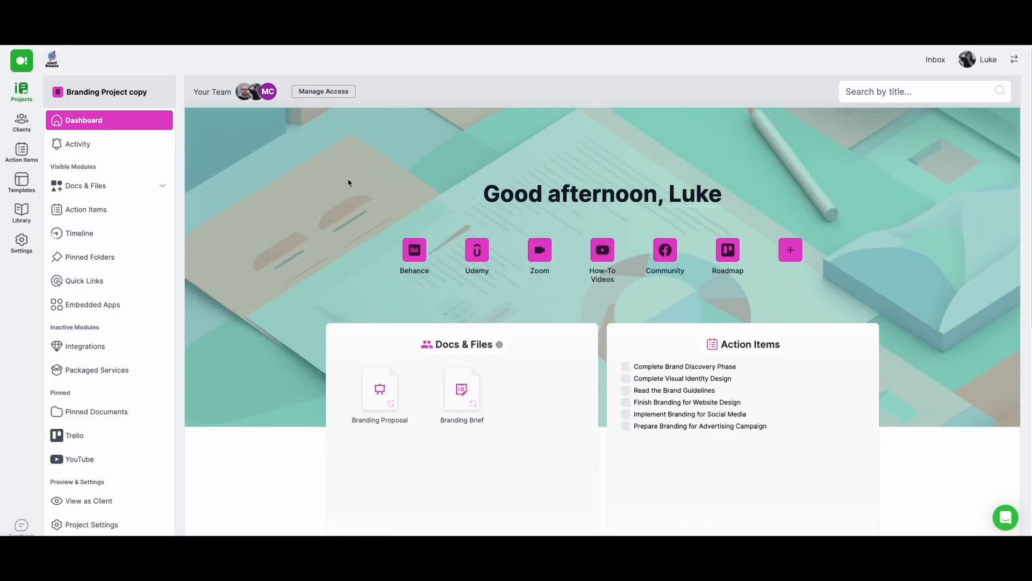
Add a document based on the Website Redesign Proposal template to the project's shared Docs & Files
scroll(348, 182, "down", 5)
scroll(348, 183, "down", 3)
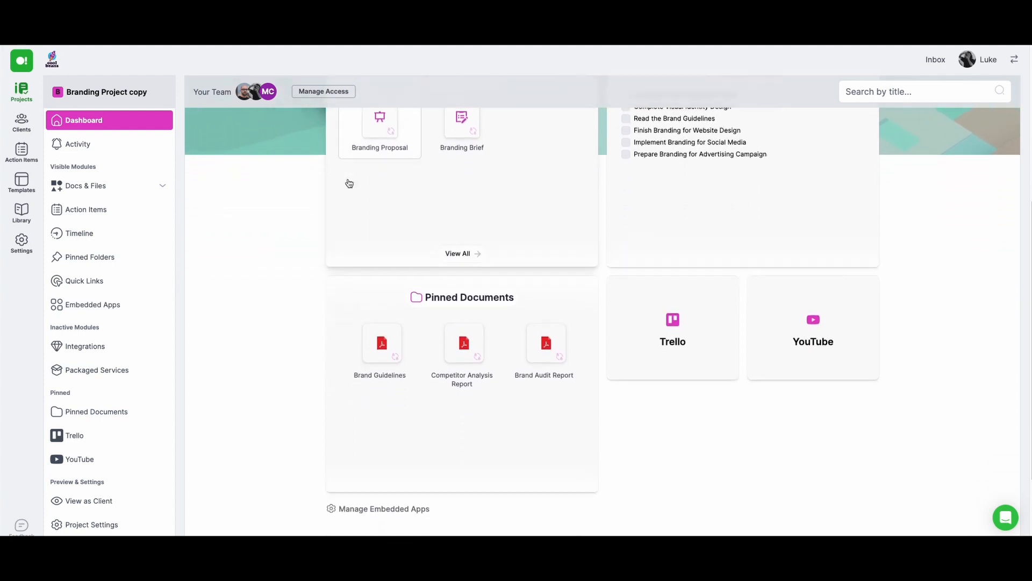
scroll(349, 183, "up", 6)
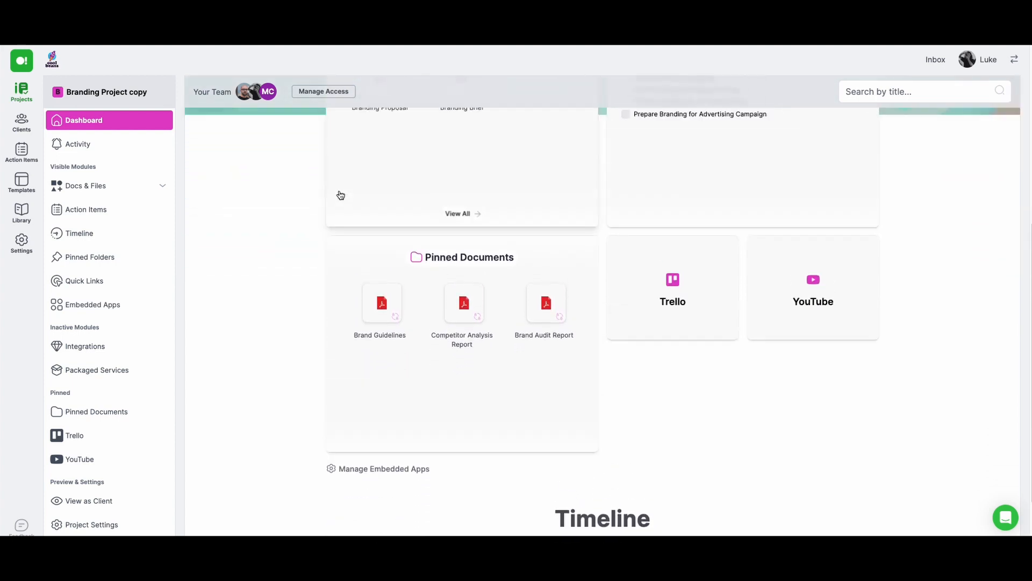
scroll(341, 195, "up", 2)
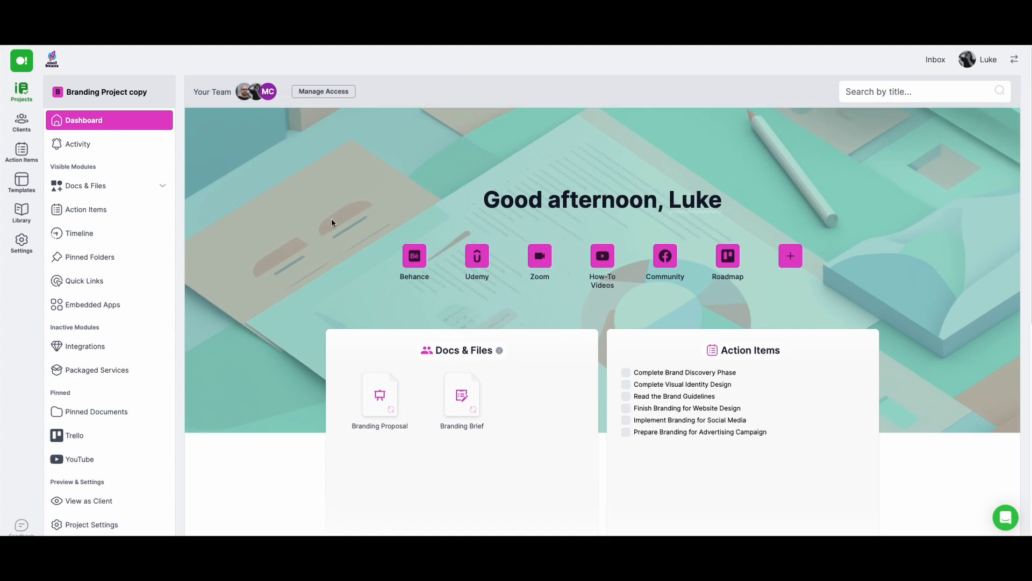
left_click(513, 352)
left_click(978, 93)
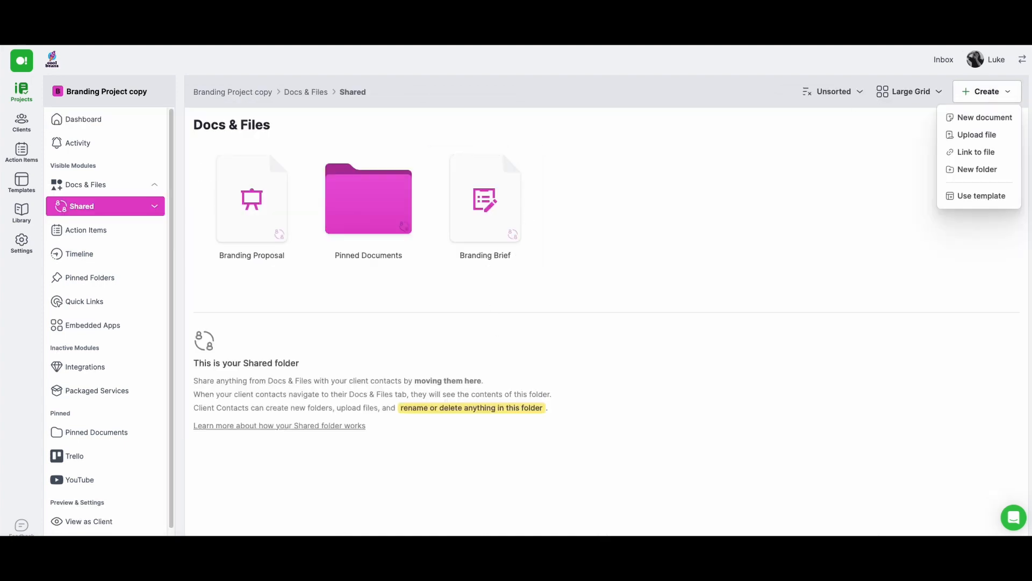
left_click(979, 200)
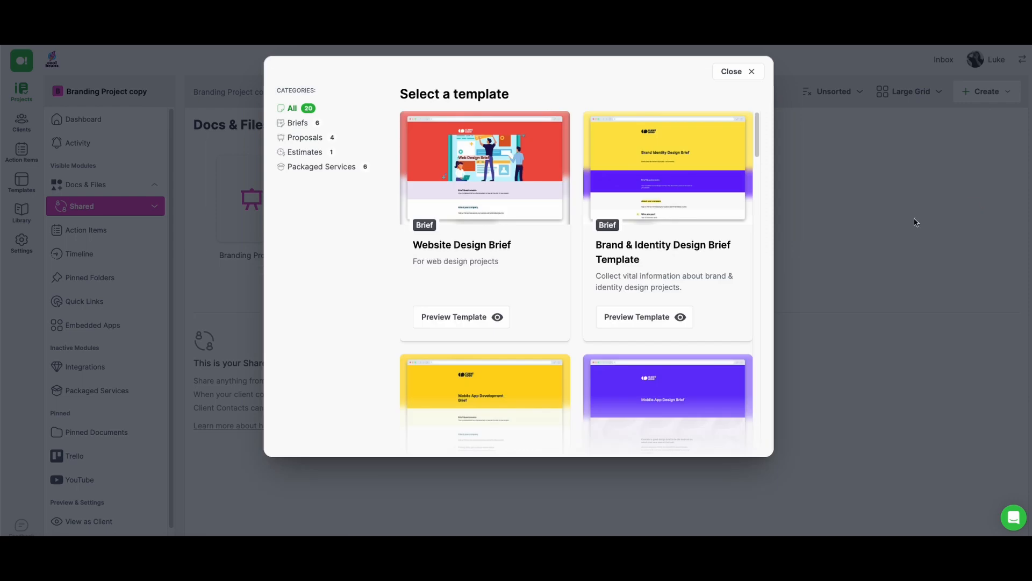
scroll(533, 222, "down", 5)
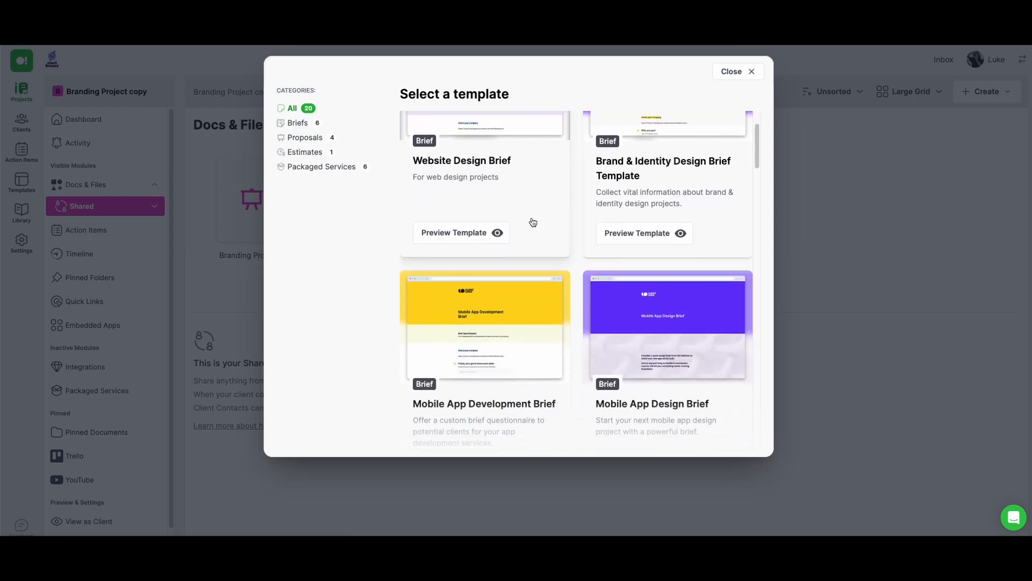
scroll(532, 222, "down", 5)
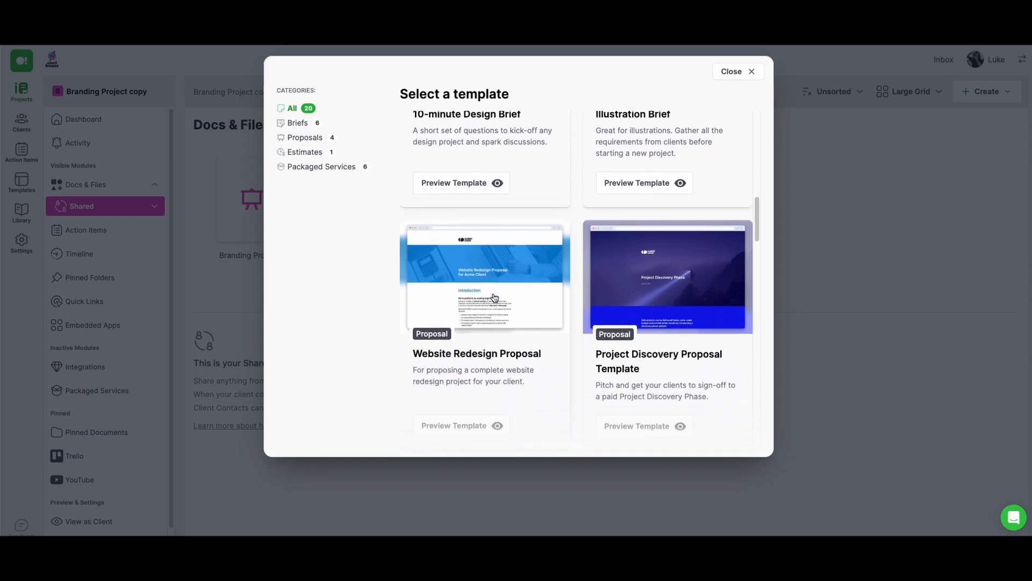
left_click(492, 296)
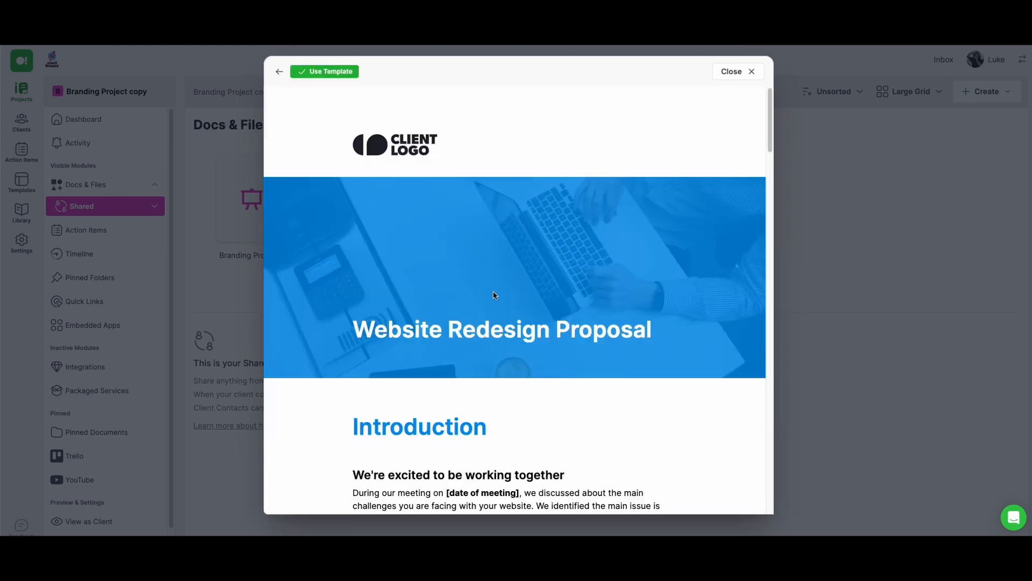
left_click(333, 73)
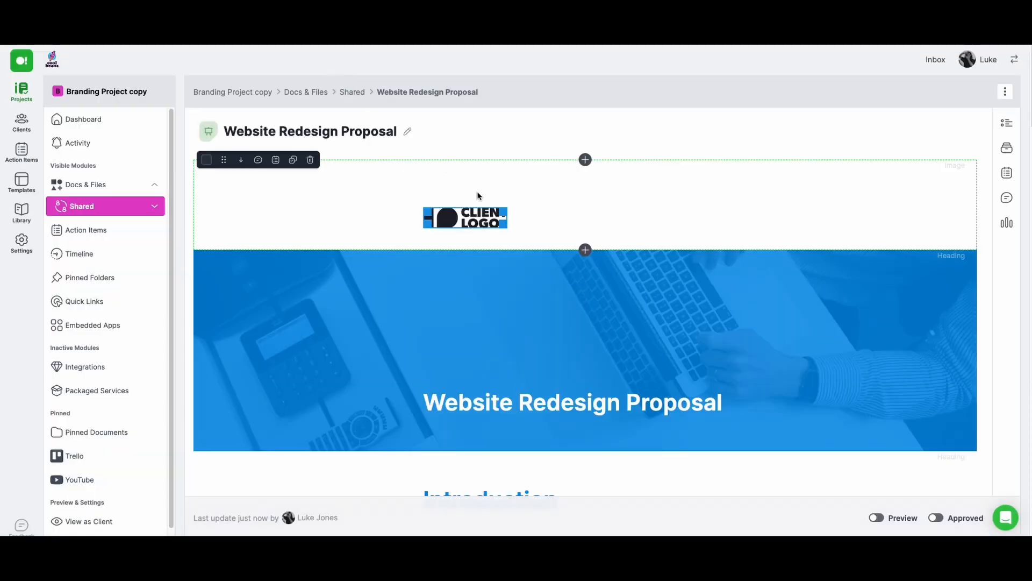
Look through the proposal's introduction, testimonial and process sections
scroll(479, 196, "down", 2)
scroll(482, 203, "down", 5)
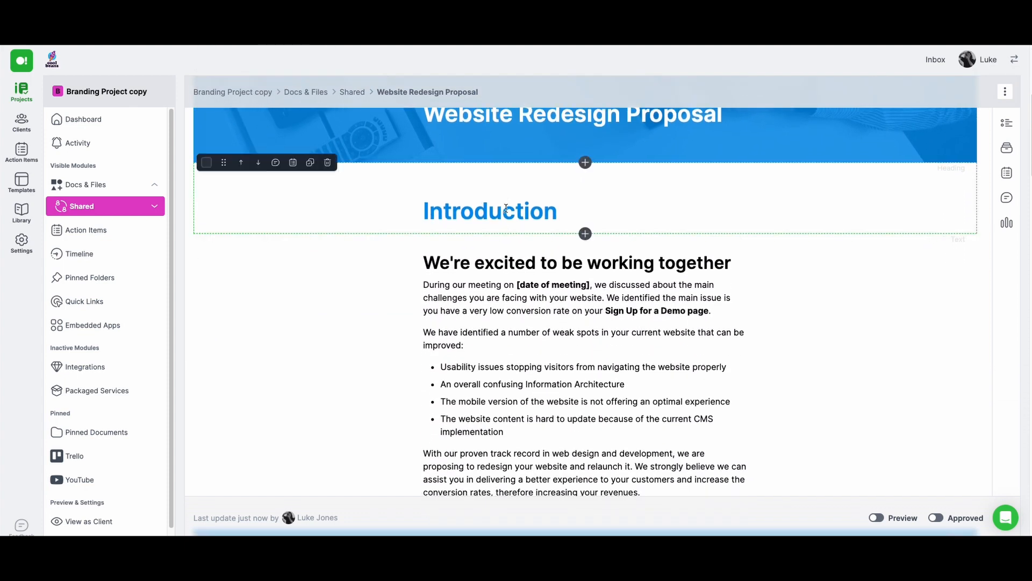
scroll(505, 256, "down", 4)
scroll(505, 273, "down", 5)
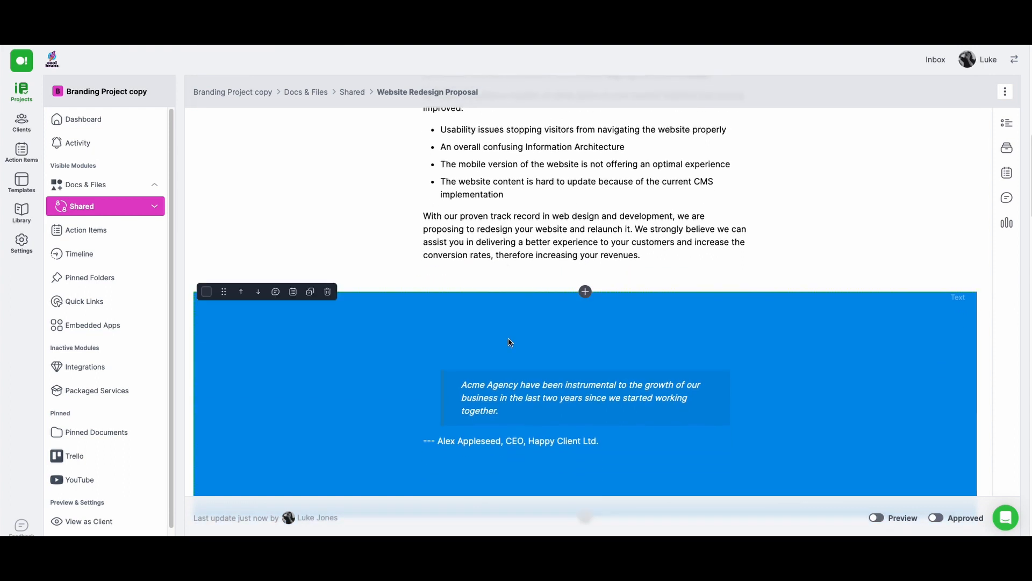
scroll(504, 339, "down", 1)
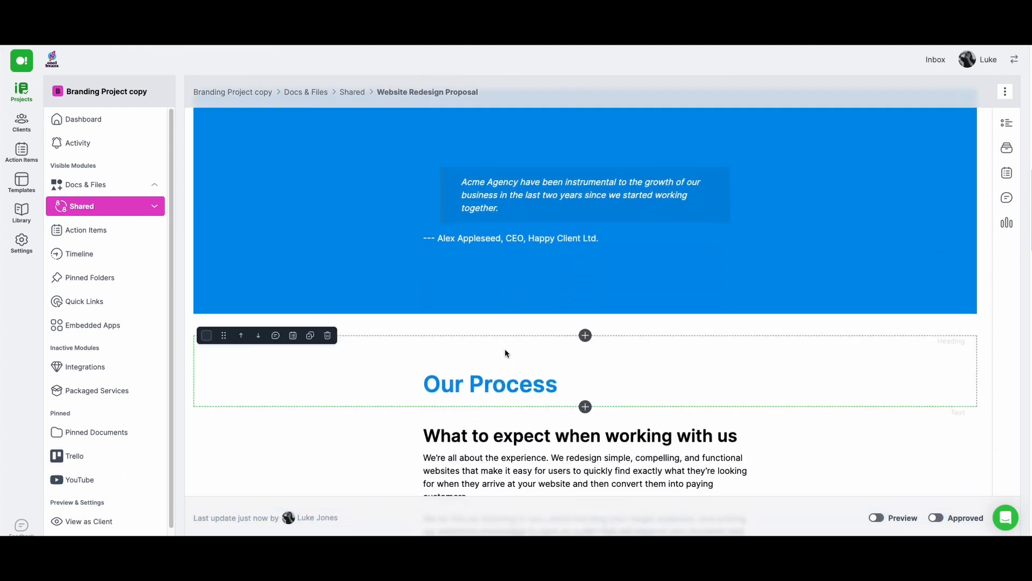
scroll(504, 360, "down", 2)
scroll(500, 381, "up", 11)
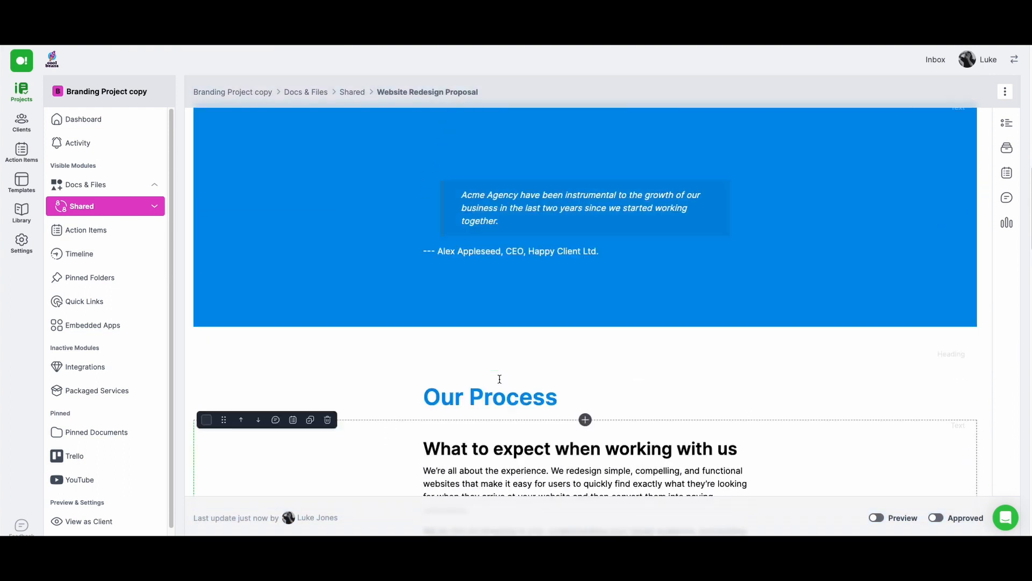
scroll(500, 380, "up", 4)
Center the client logo above the proposal's cover heading and give its block an opaque yellow background, #FFE72C
left_click(468, 209)
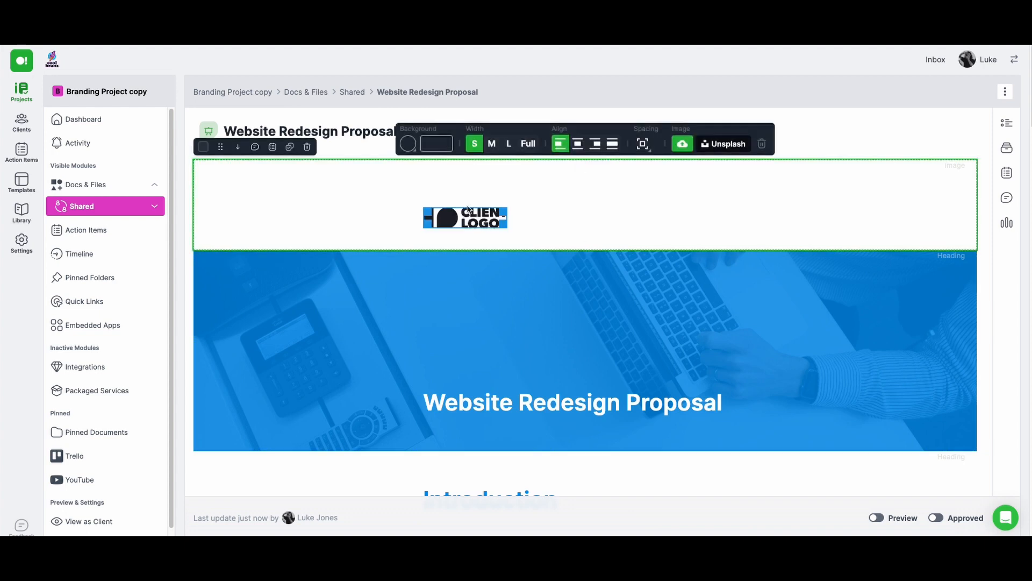
left_click(576, 146)
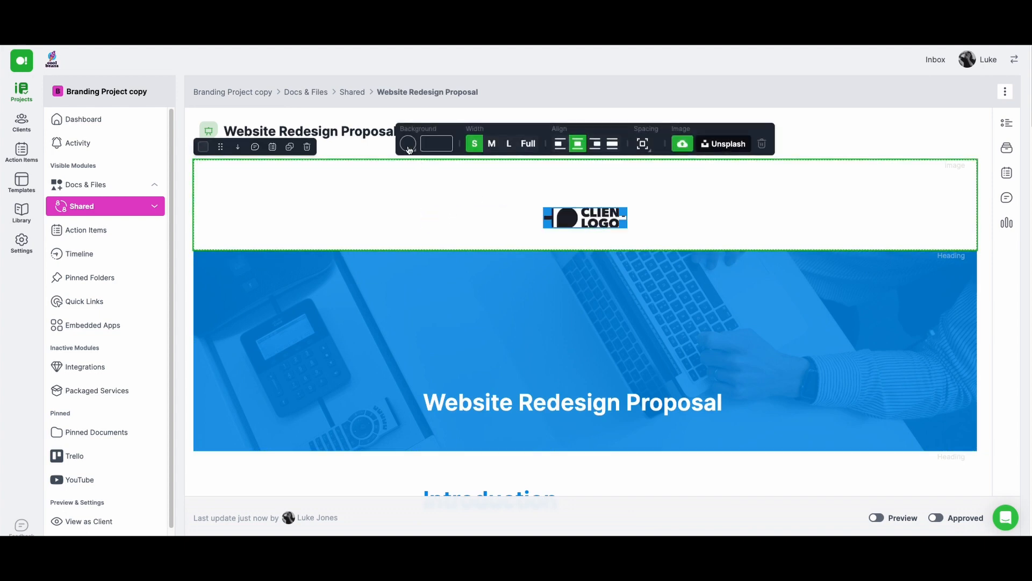
left_click(407, 143)
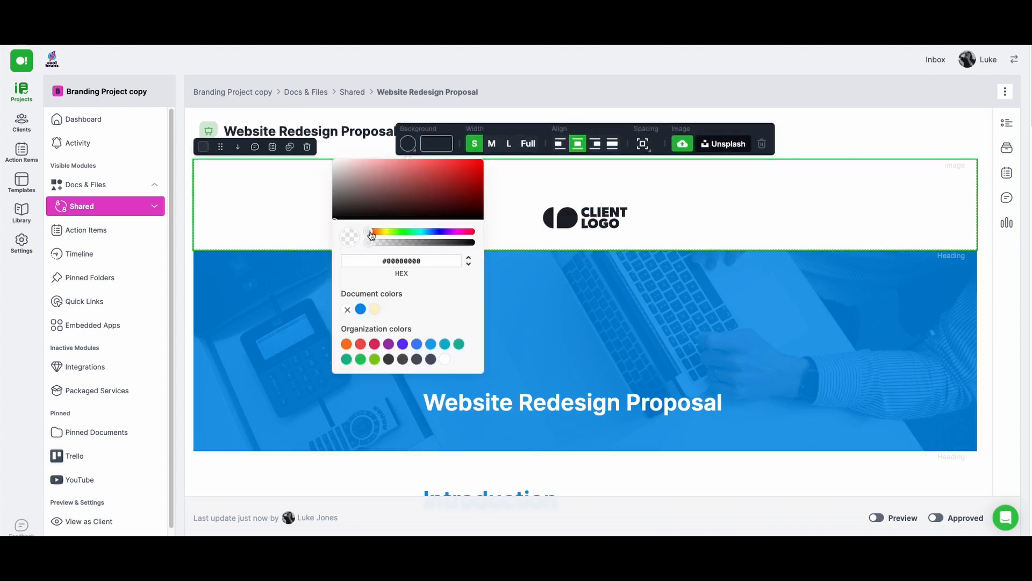
left_click_drag(371, 235, 386, 232)
left_click_drag(442, 193, 483, 160)
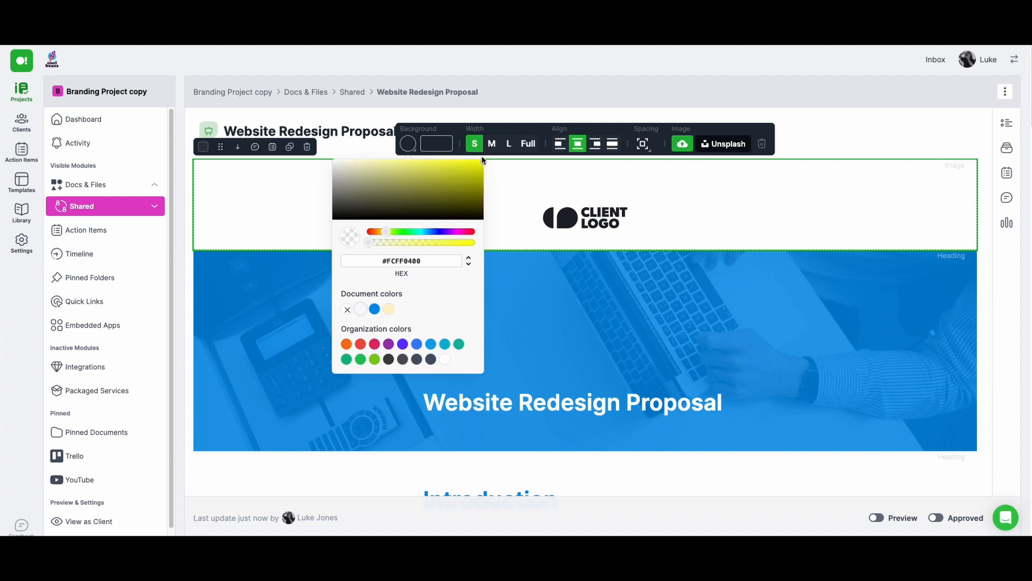
left_click_drag(369, 243, 473, 242)
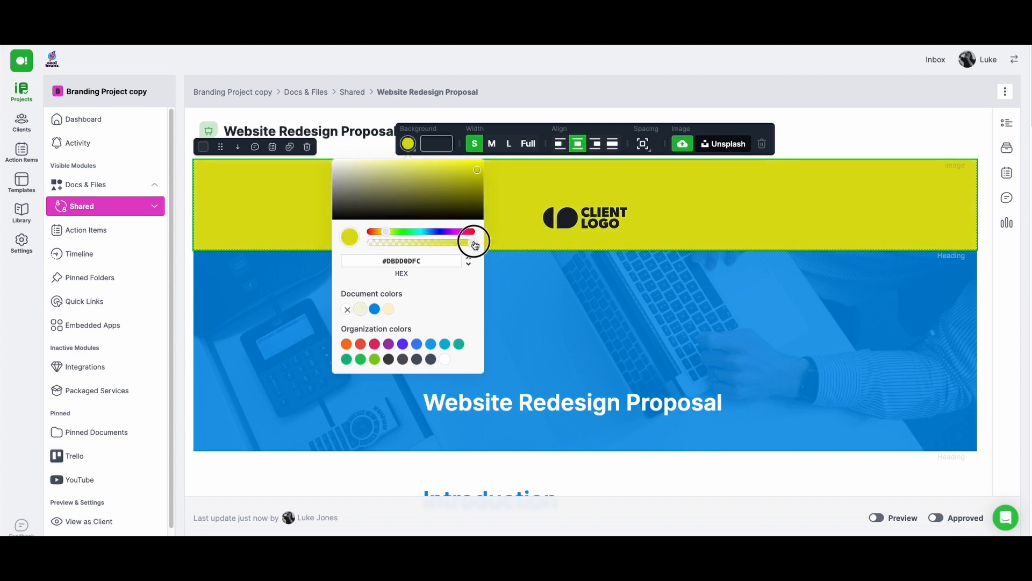
left_click(470, 190)
left_click(478, 184)
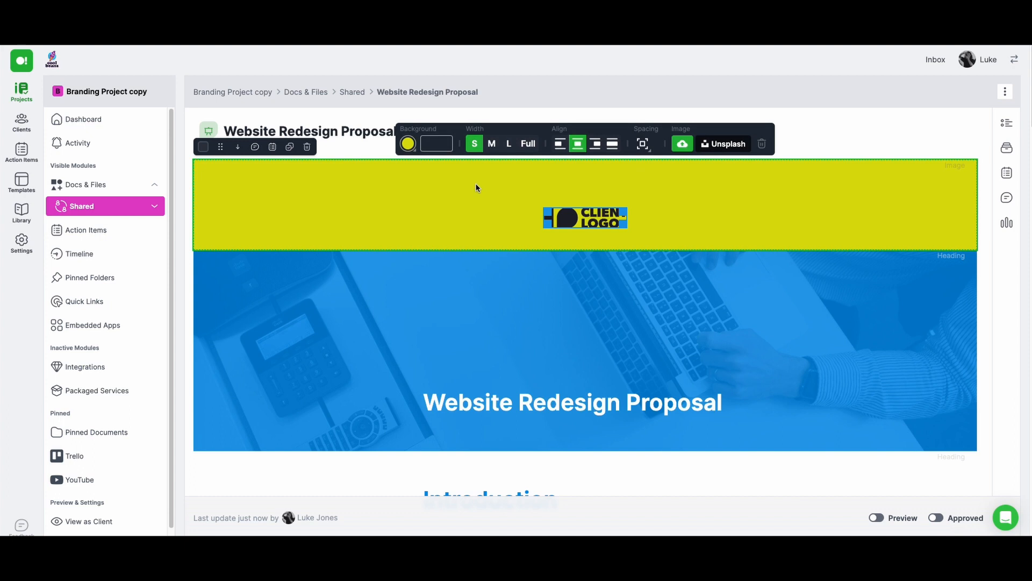
left_click(408, 144)
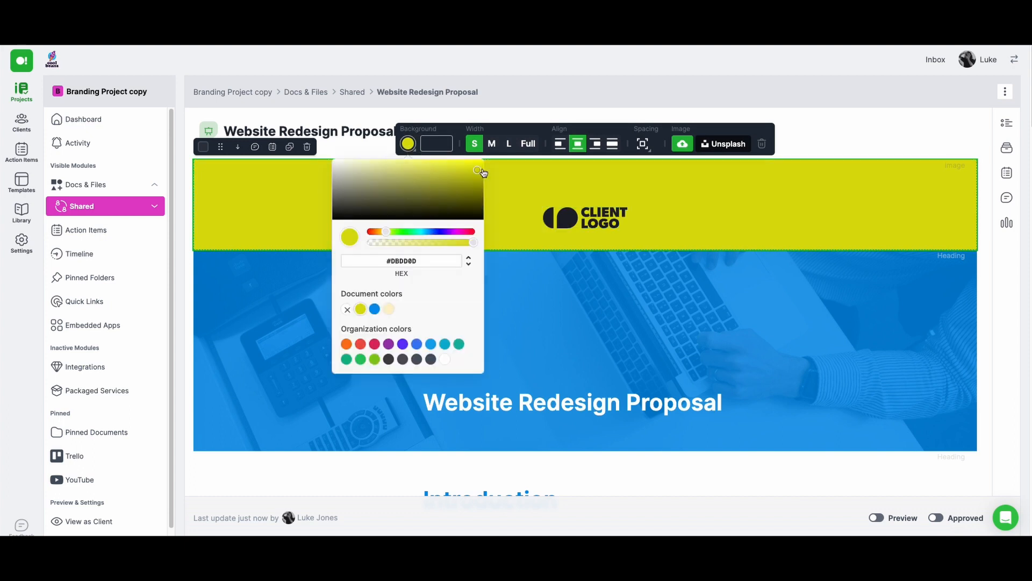
left_click_drag(481, 171, 459, 161)
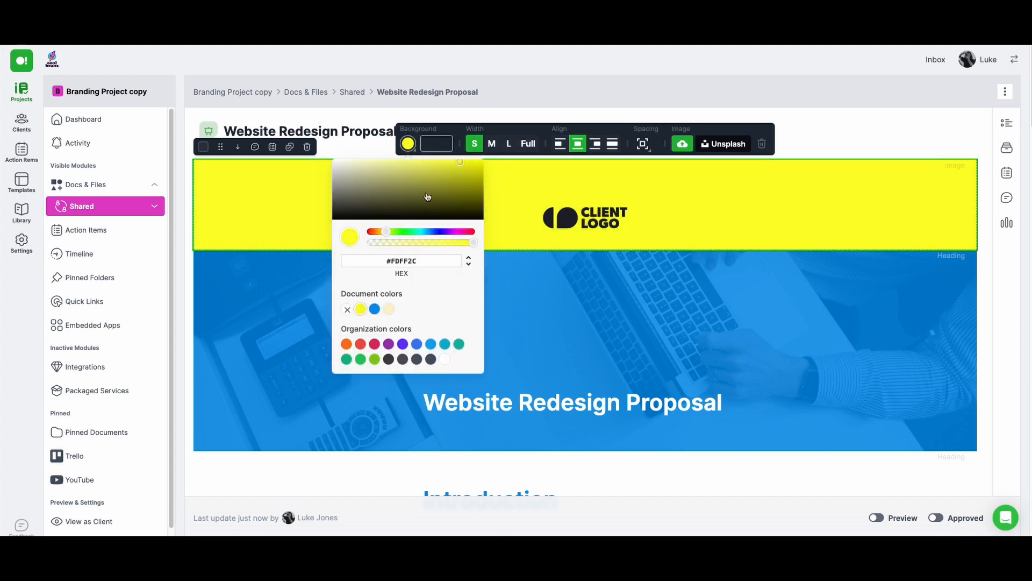
left_click_drag(389, 234, 385, 235)
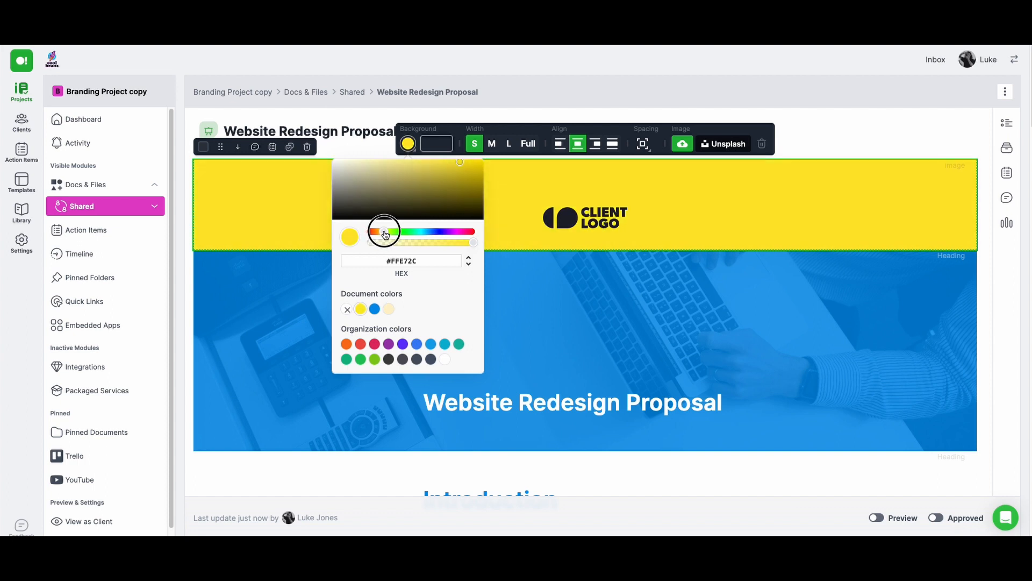
left_click(379, 115)
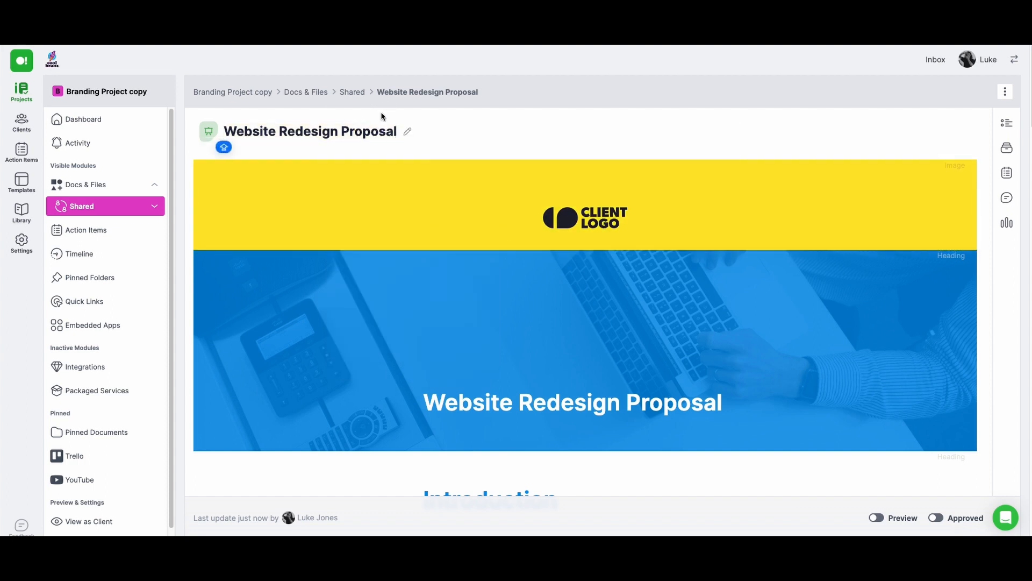
Extend the proposal's cover heading so it reads "Website Redesign Proposal For Acme Agency"
left_click(728, 402)
type("F")
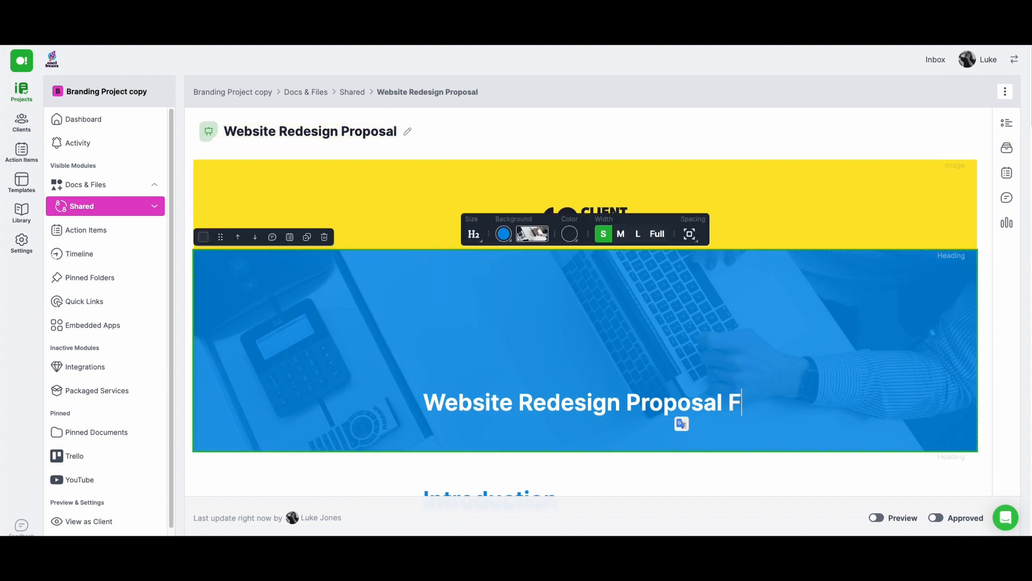
type("or Acme Agency")
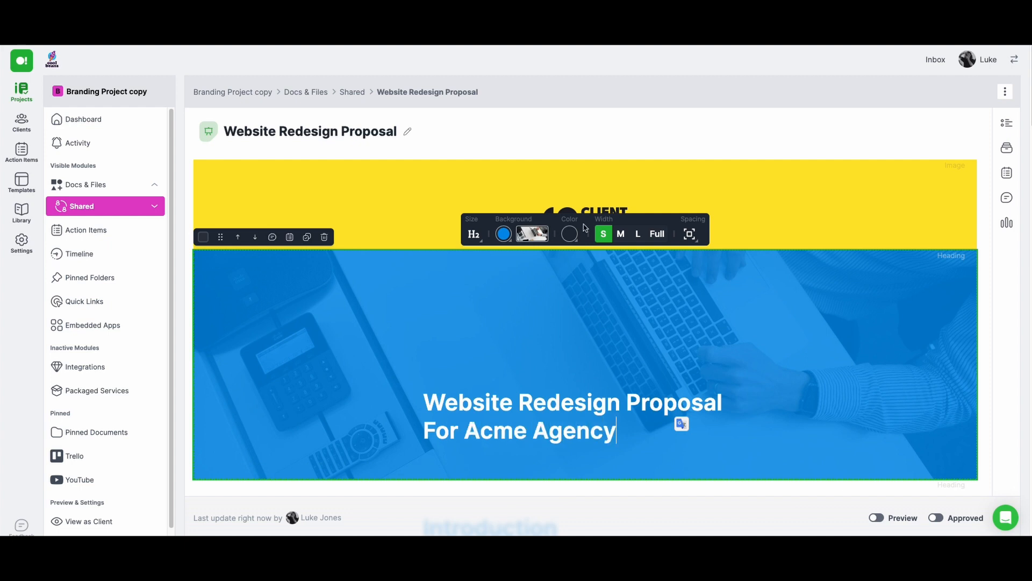
Replace the cover heading's background image with an Unsplash photo of laptops around a wooden table, searching for "agency"
left_click(534, 233)
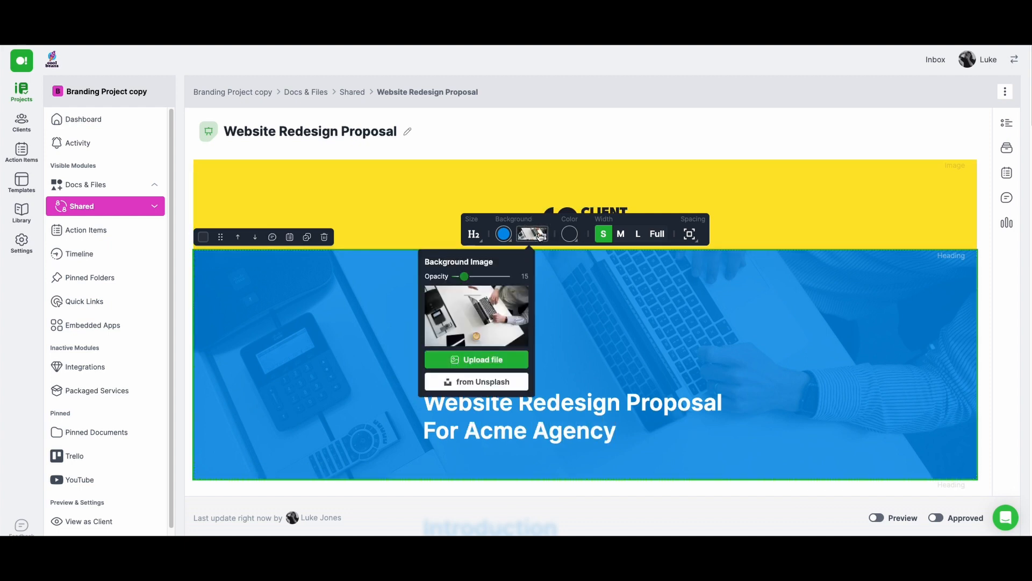
left_click(490, 381)
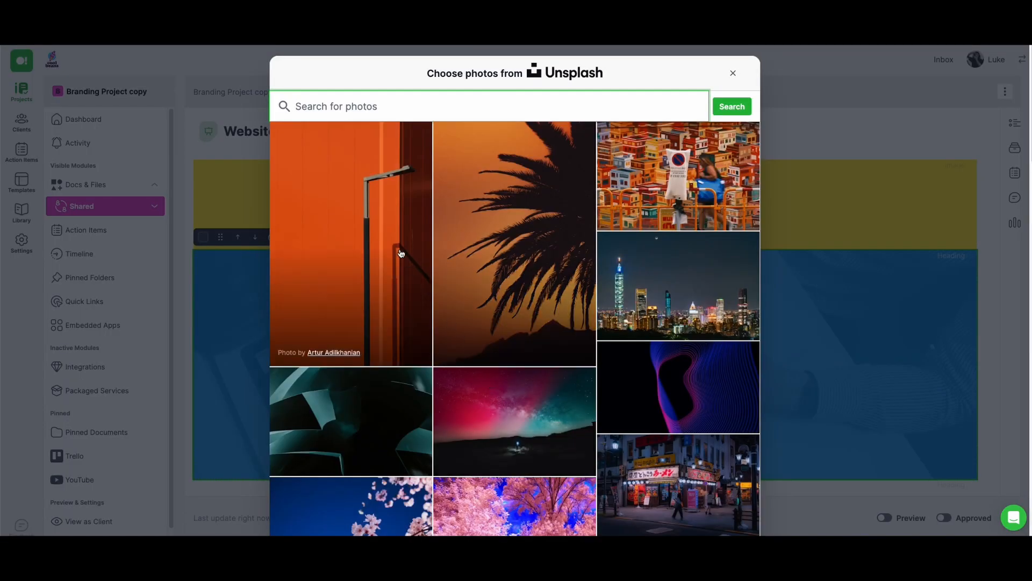
type("agency")
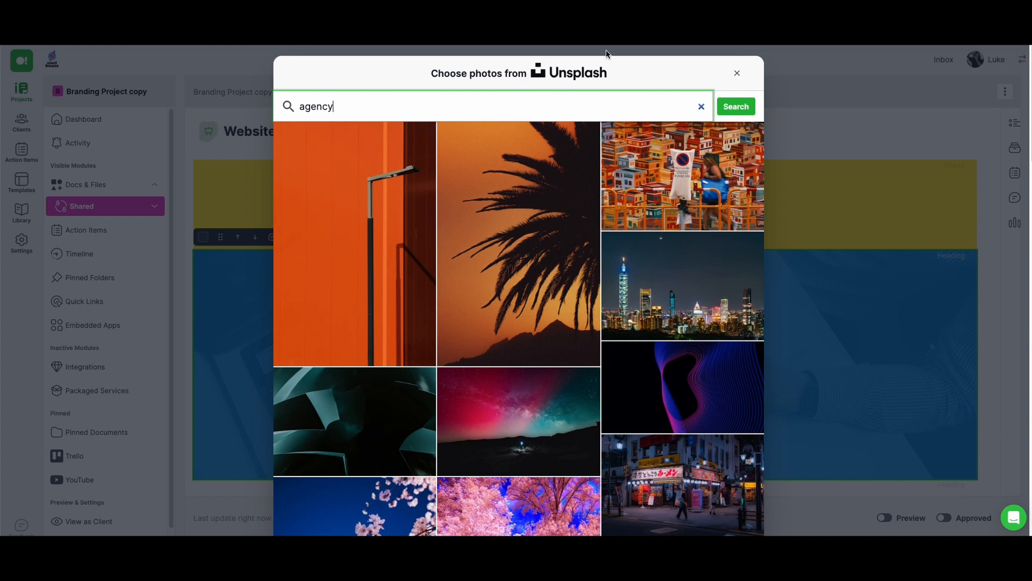
left_click(733, 107)
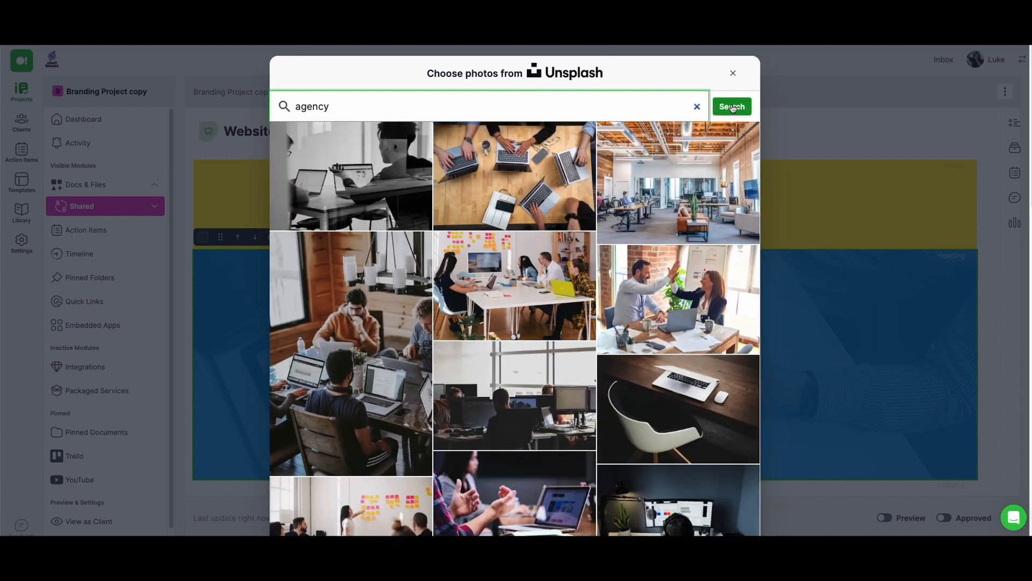
left_click(520, 161)
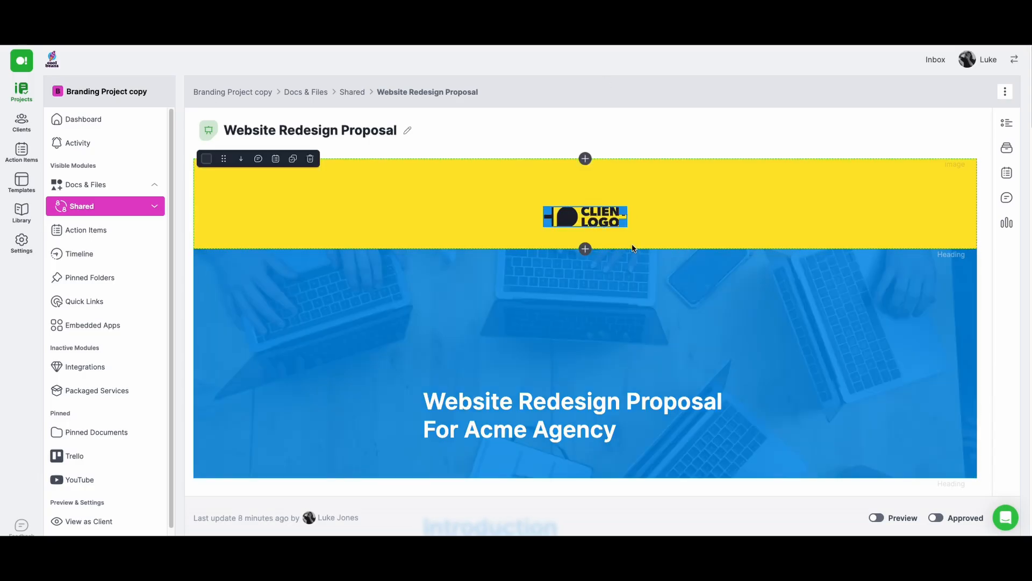
Delete the "What to expect when working with us" text block from the proposal
scroll(631, 249, "down", 15)
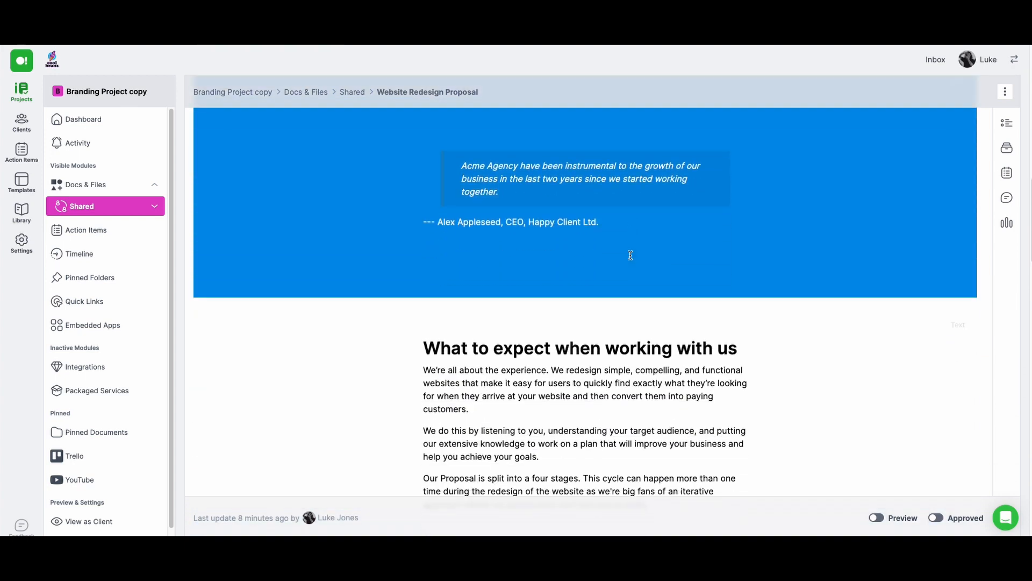
scroll(631, 255, "down", 5)
scroll(631, 255, "up", 4)
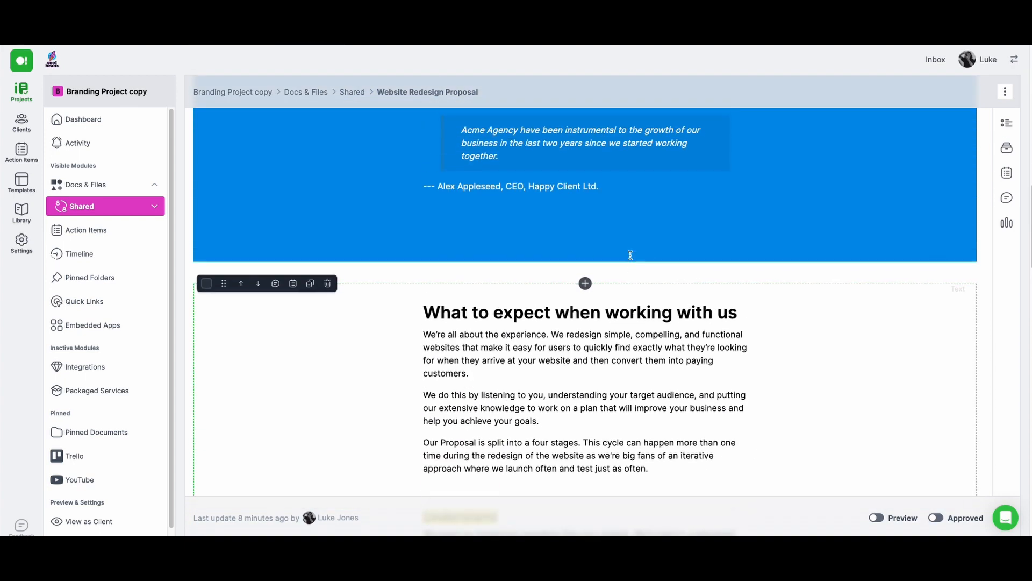
scroll(631, 256, "up", 1)
scroll(348, 303, "down", 1)
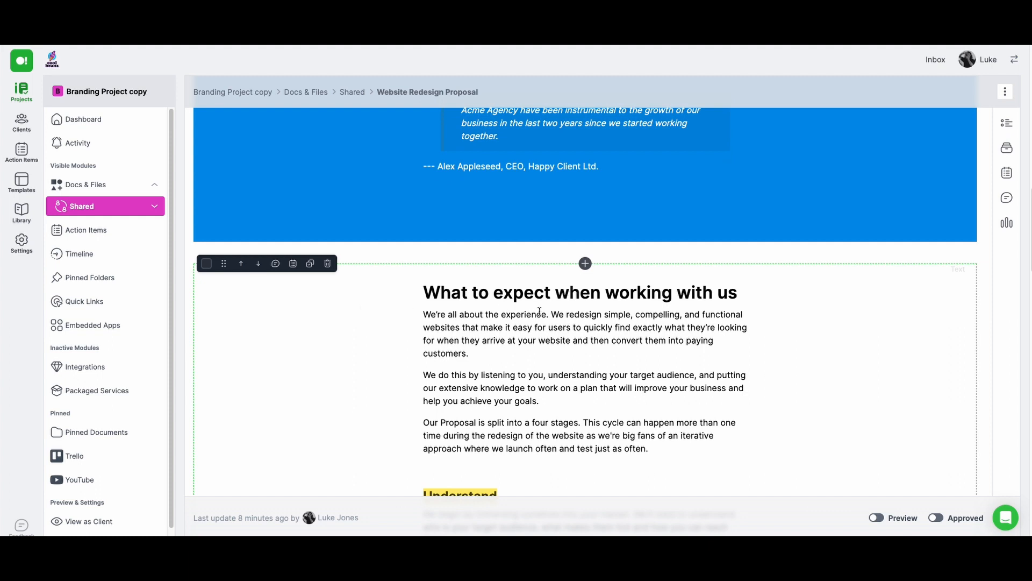
left_click(328, 263)
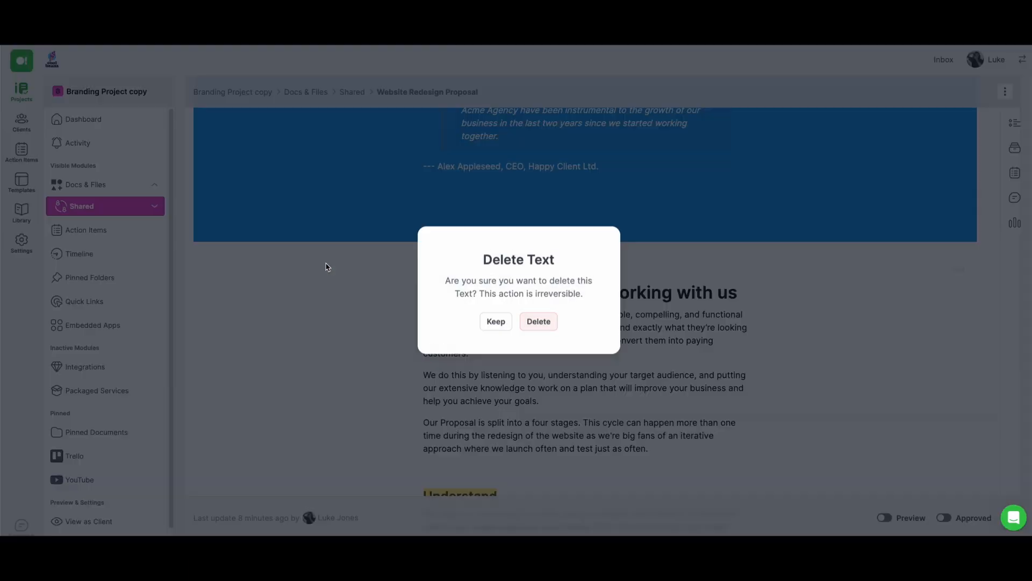
left_click(552, 324)
Insert a File Upload question above Scope Of Work, titled "What is your mascot?" with the instructions "Please upload a picture"
left_click(586, 263)
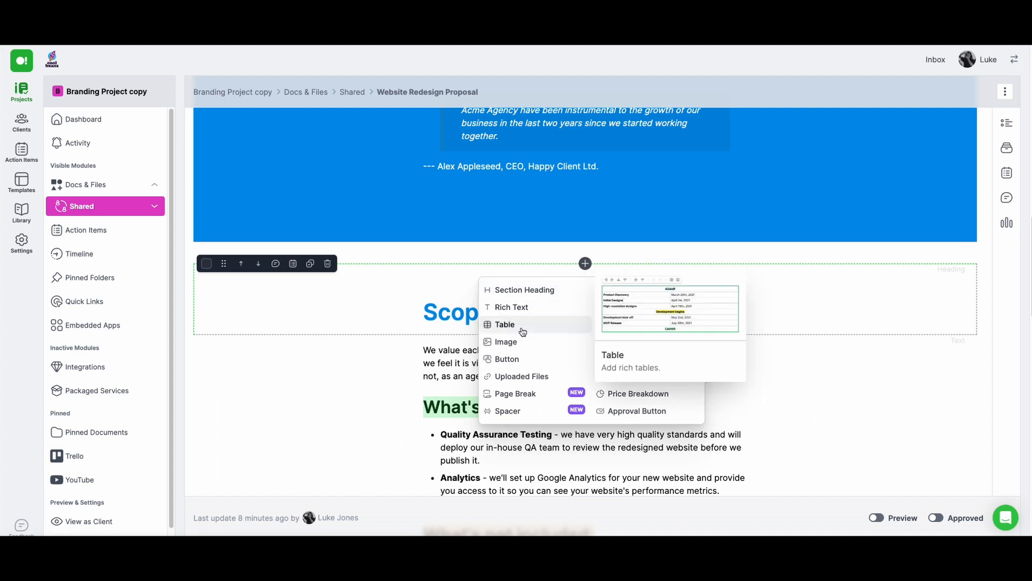
mouse_move(635, 300)
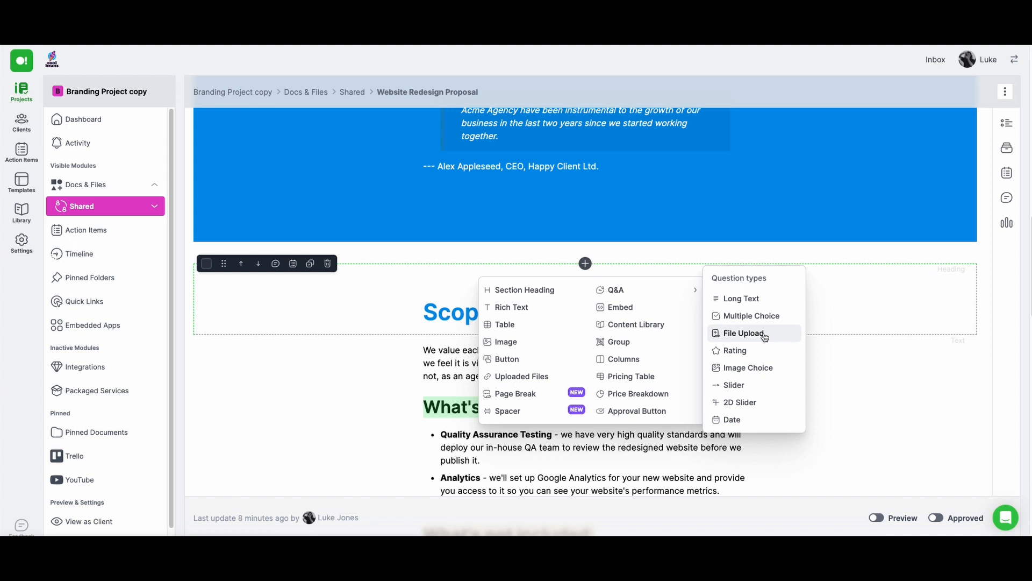
left_click(764, 334)
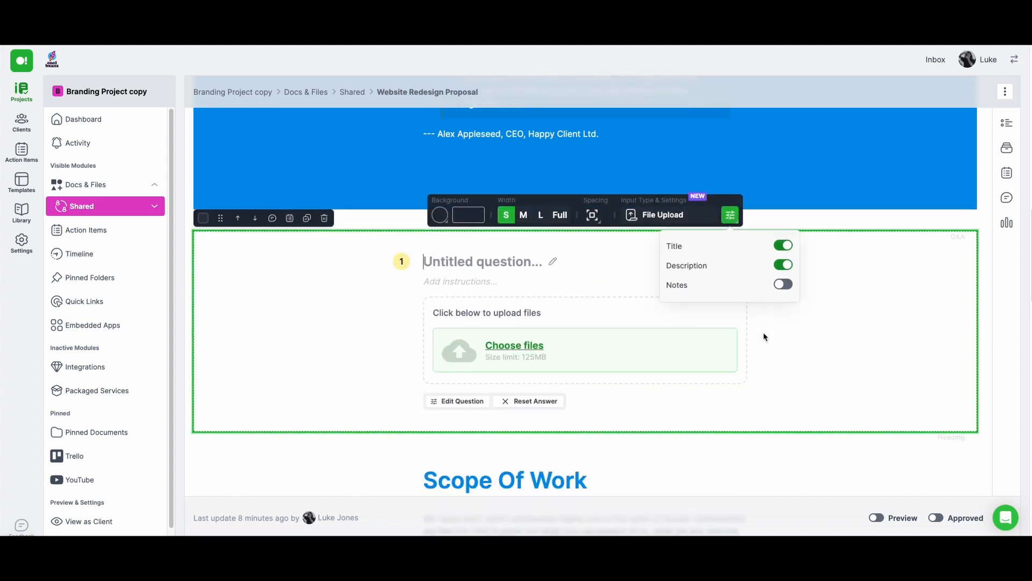
type("What is your mascot?")
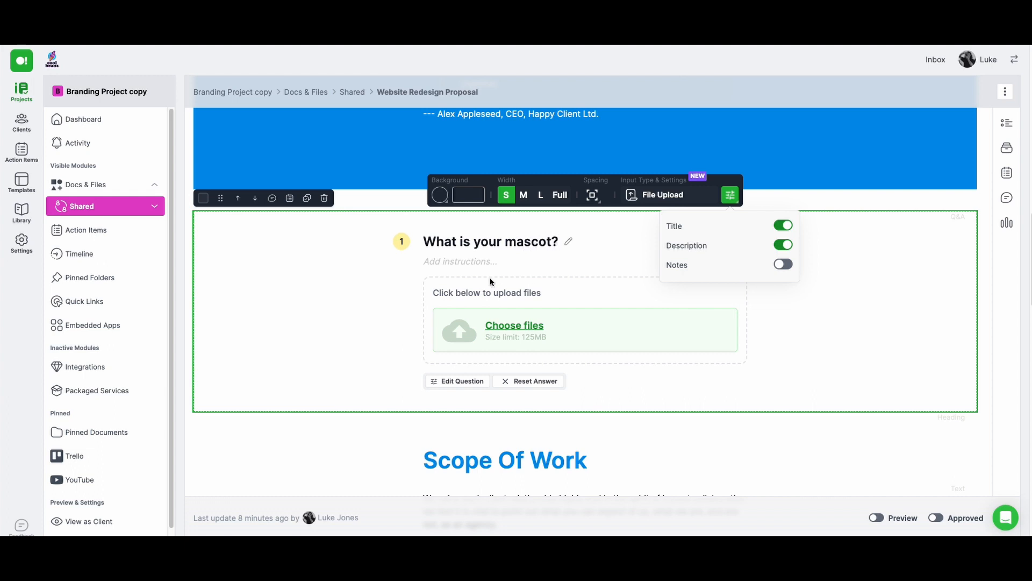
left_click(474, 260)
type("Please upload a picture")
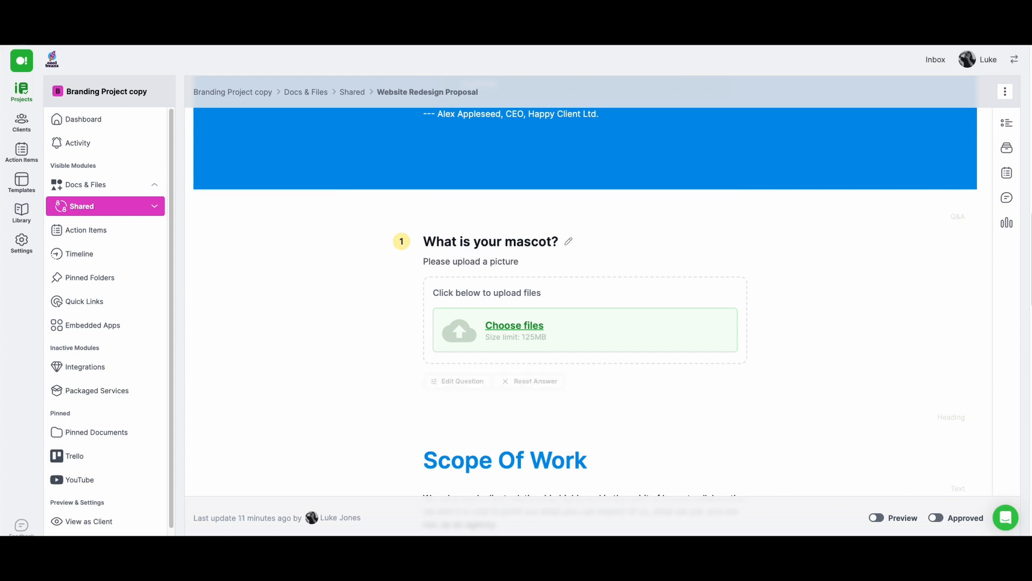
Delete the placeholder text block under the Our Team heading
scroll(617, 285, "down", 10)
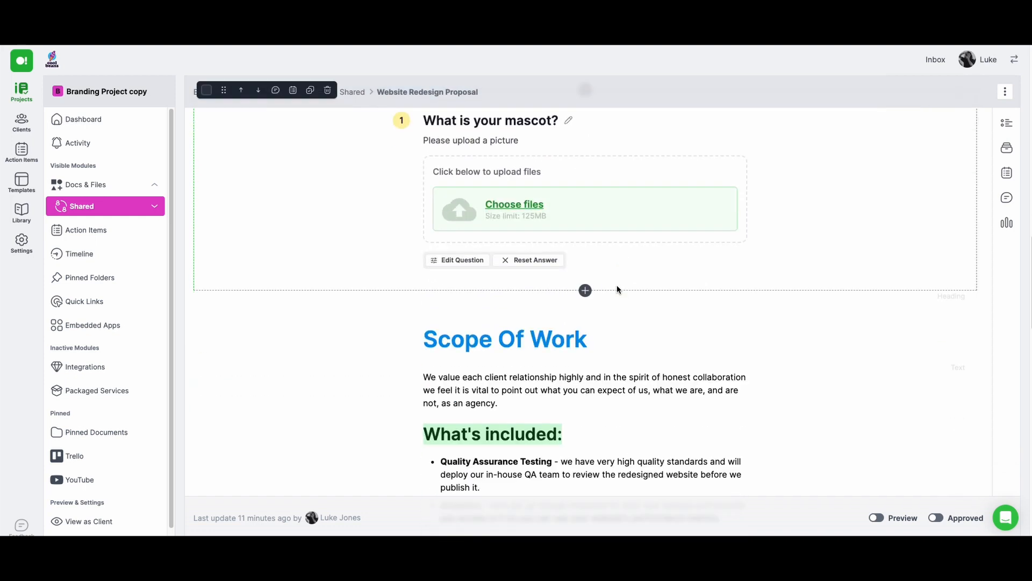
scroll(616, 291, "down", 5)
left_click_drag(566, 360, 609, 360)
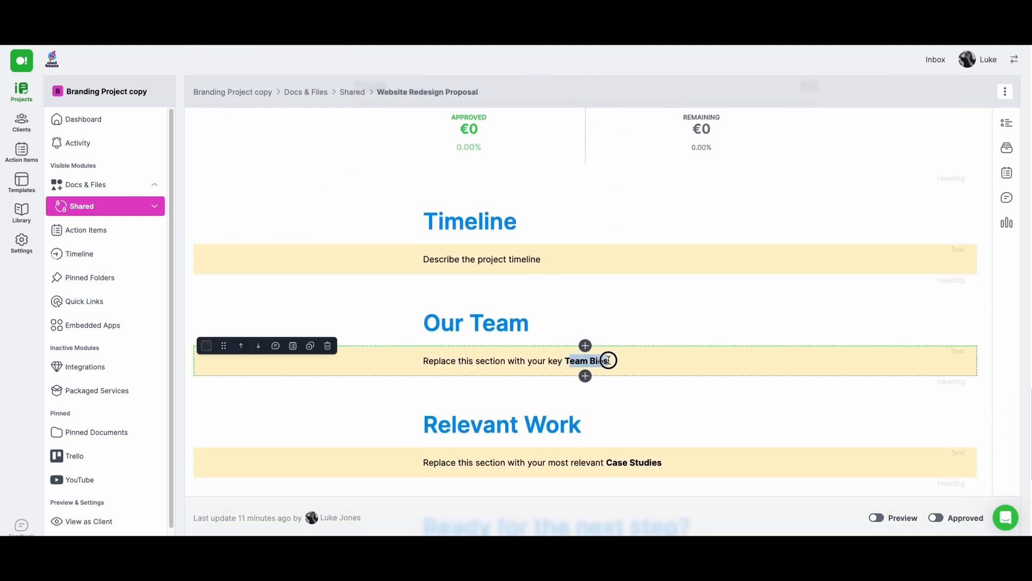
left_click(646, 462)
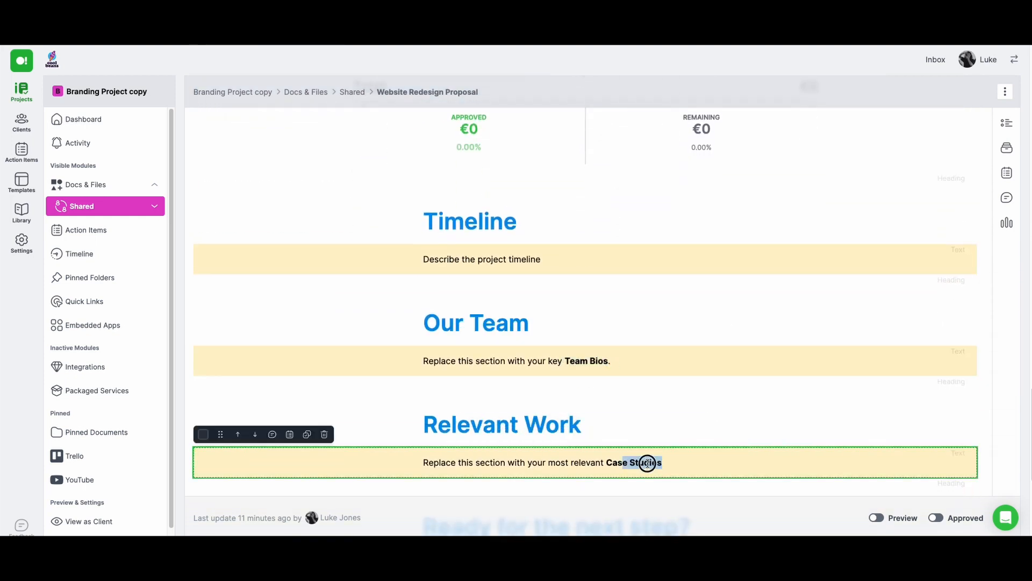
left_click(180, 349)
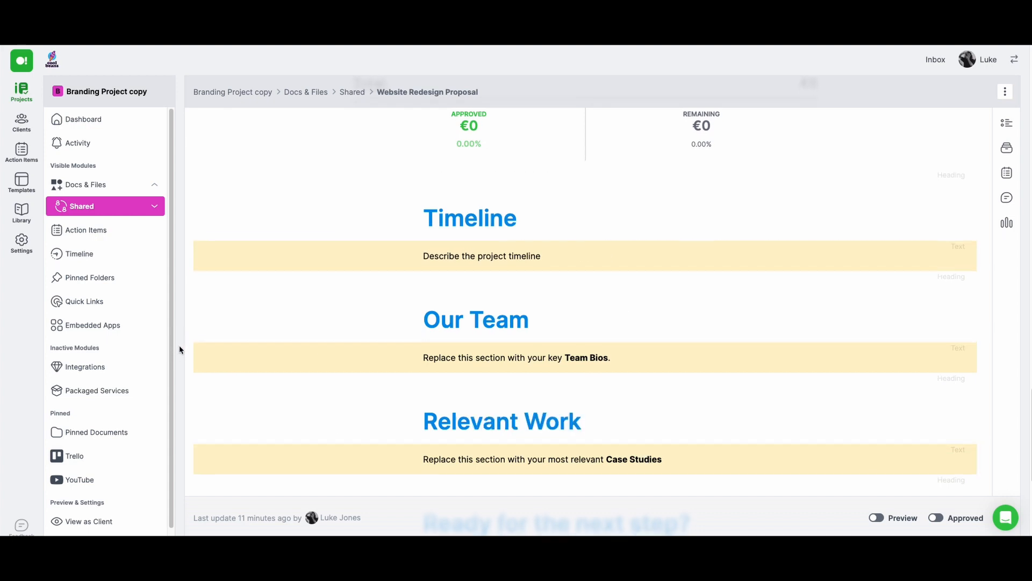
scroll(180, 350, "down", 1)
mouse_move(281, 343)
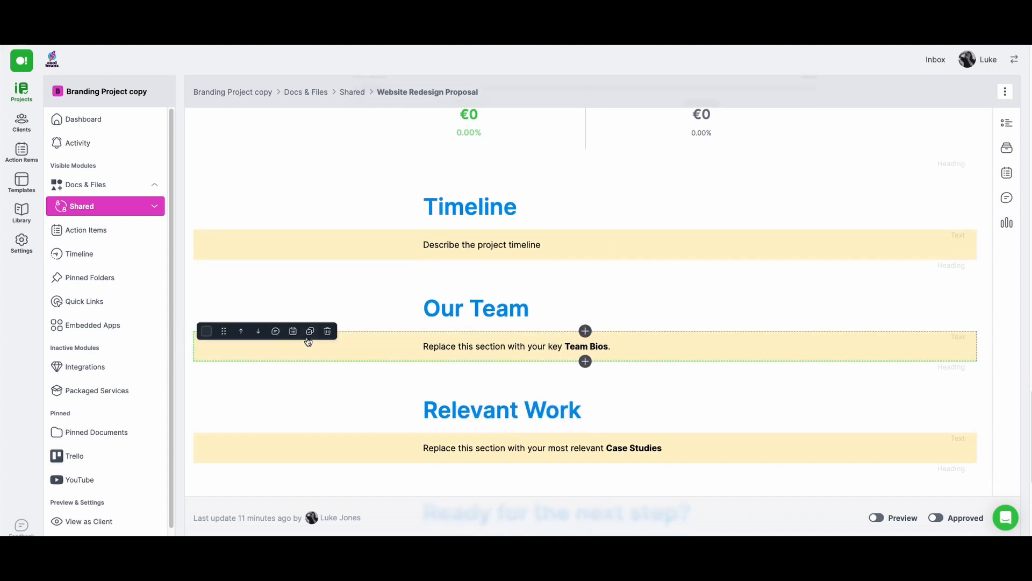
left_click(327, 330)
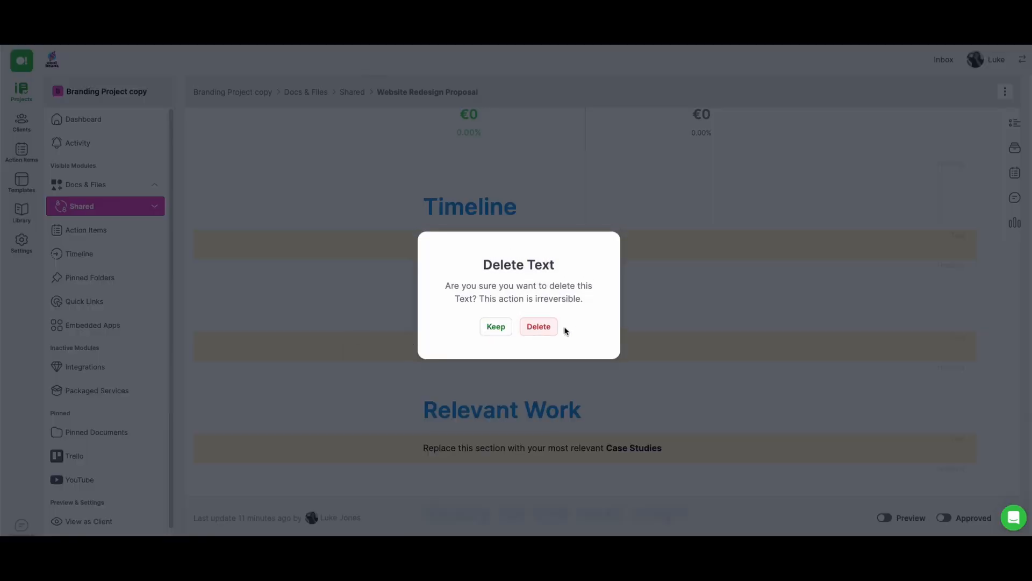
left_click(540, 327)
Insert the accountant's team bio from the Content Library under the Our Team heading
left_click(585, 330)
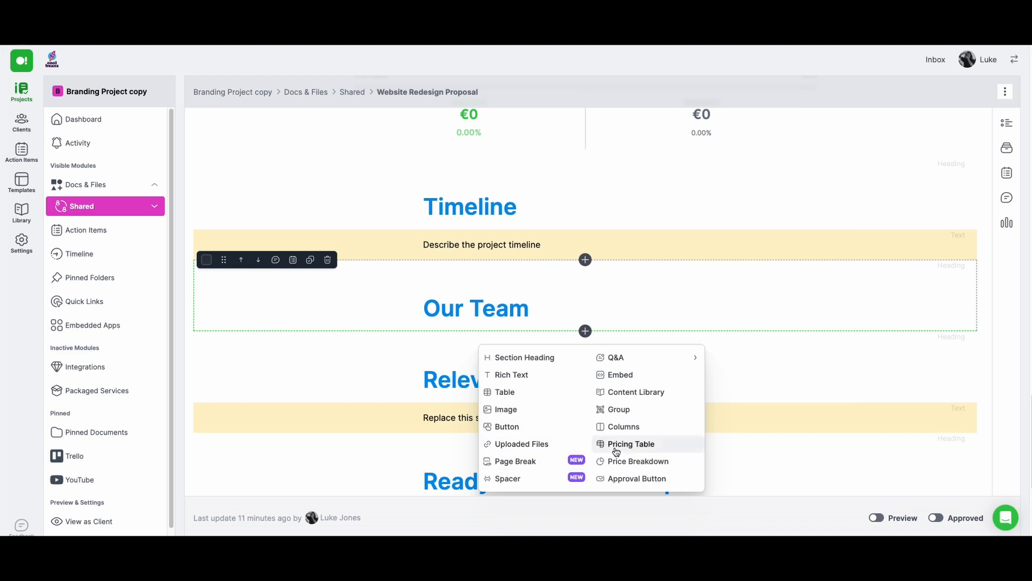
left_click(634, 392)
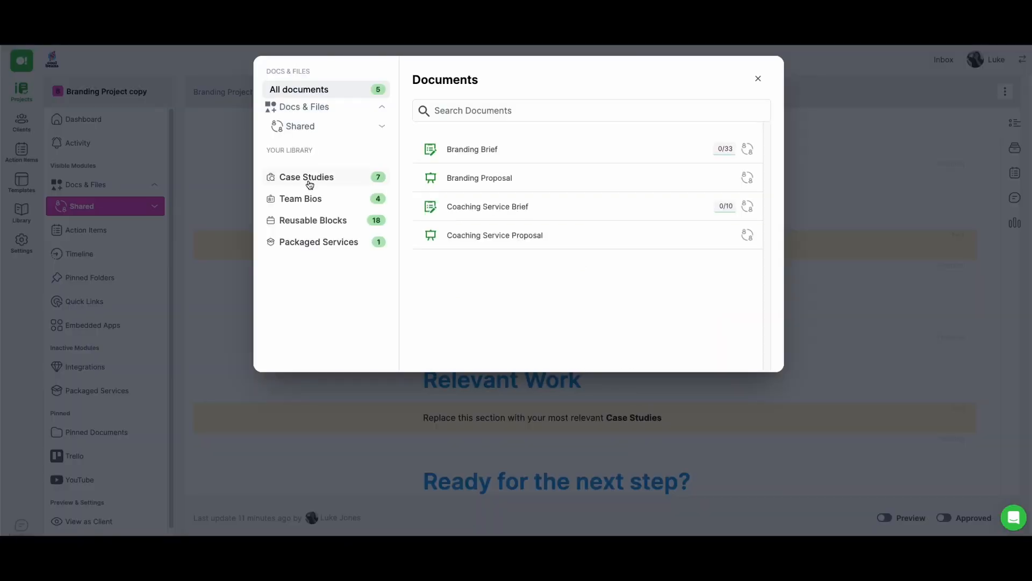
left_click(306, 200)
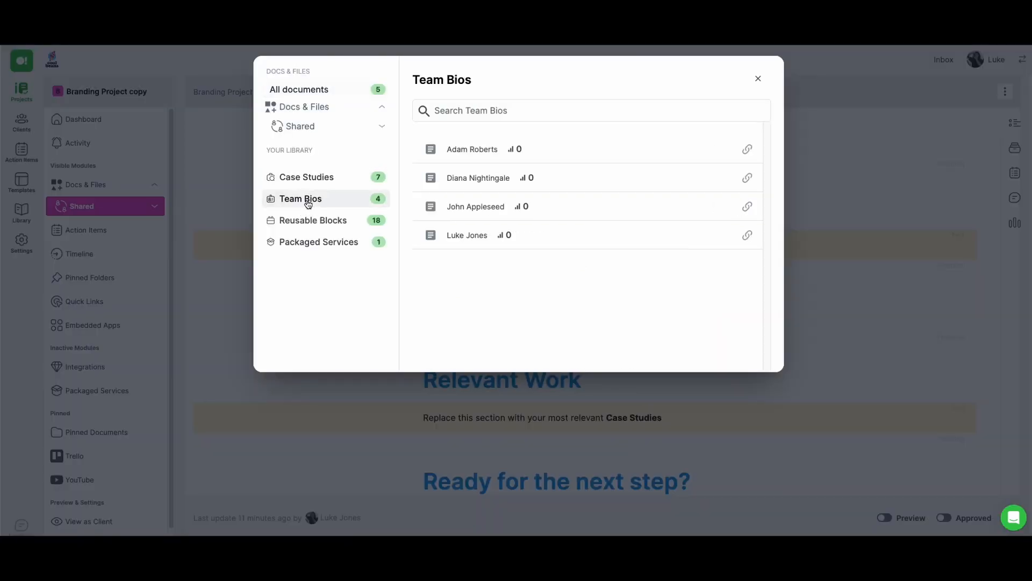
left_click(465, 151)
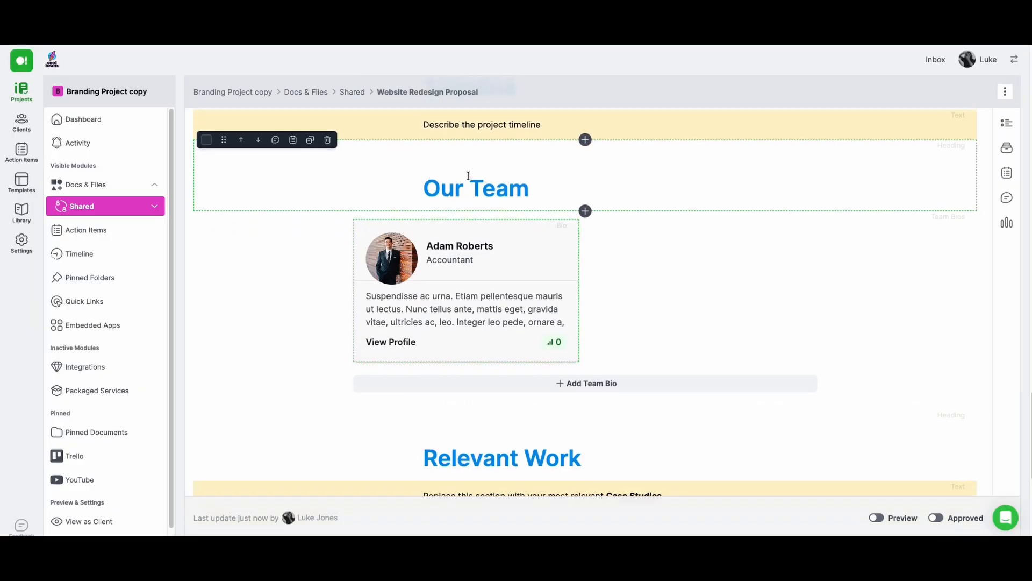
Add the photographer's, technical director's and existing designer's bios to the Our Team section
left_click(604, 377)
left_click(322, 178)
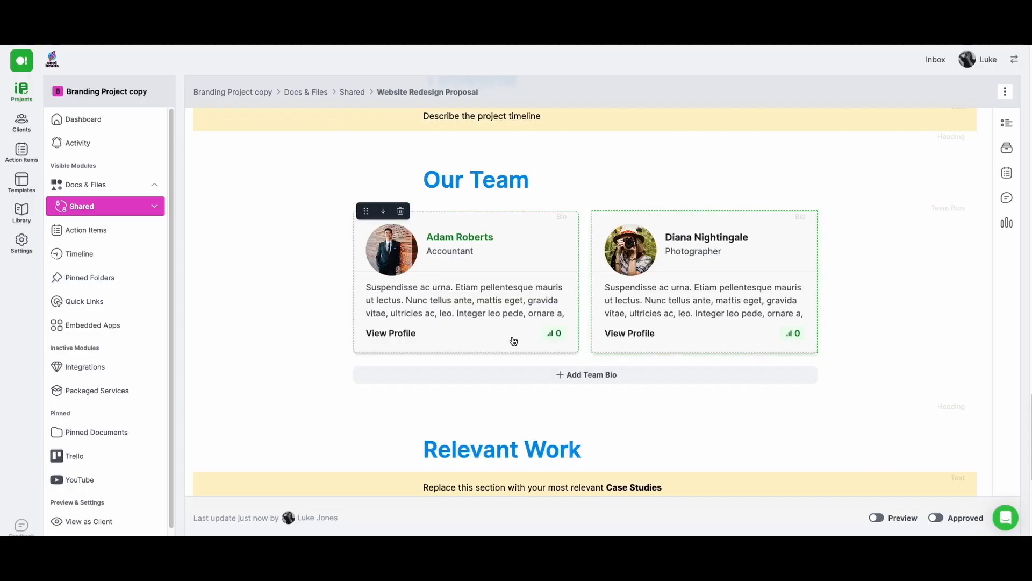
left_click(588, 374)
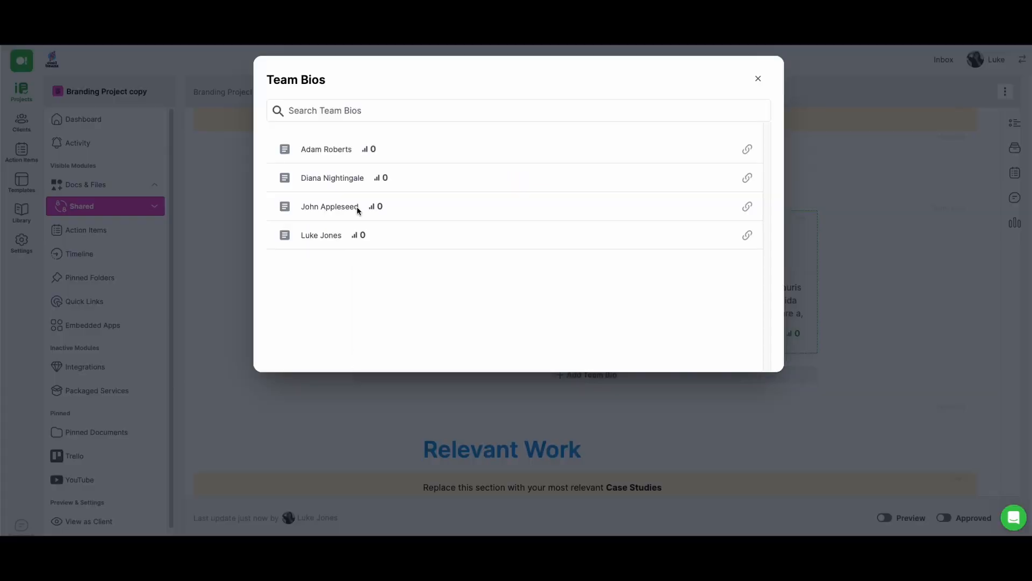
left_click(354, 219)
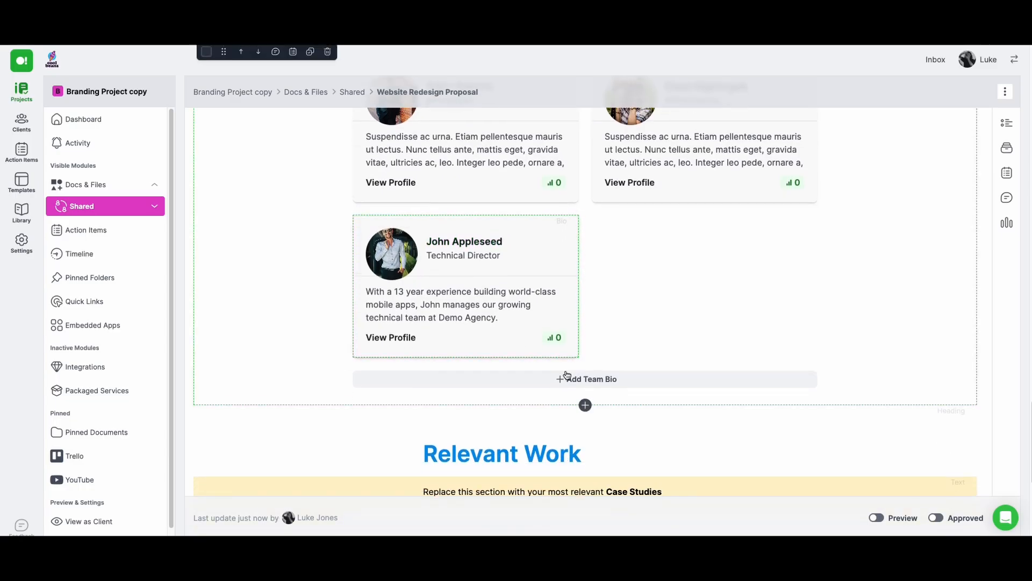
left_click(564, 375)
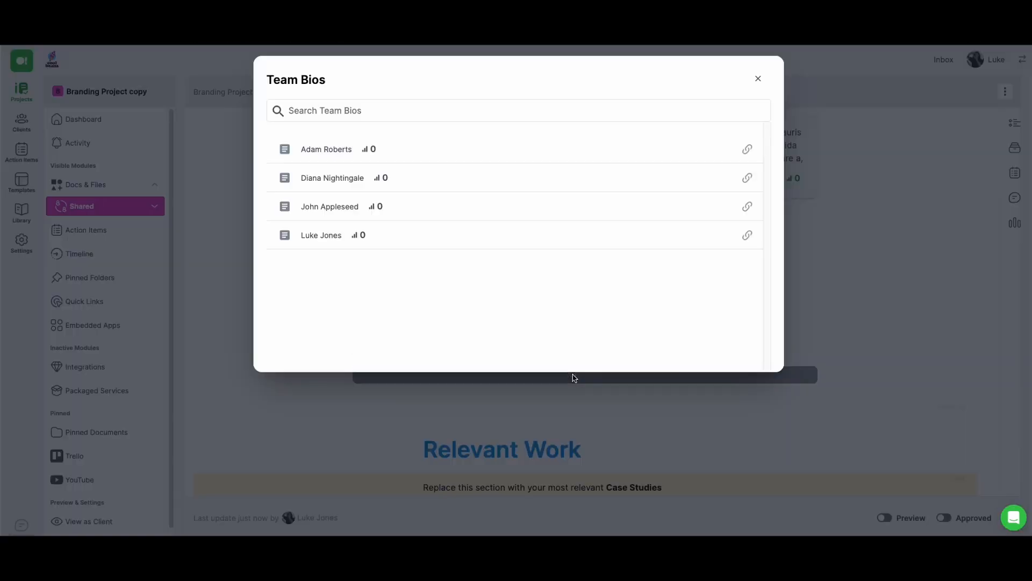
left_click(310, 239)
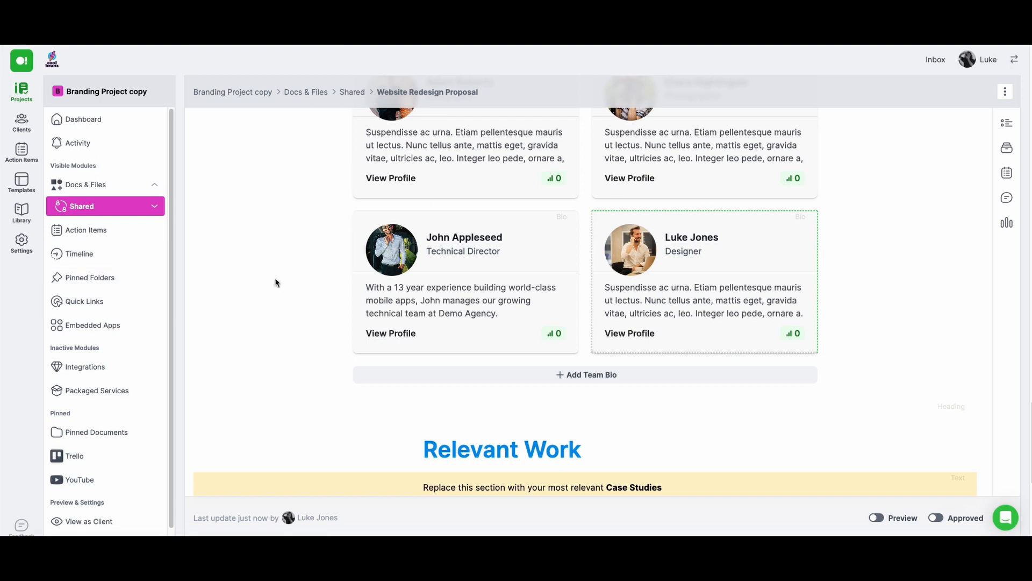
scroll(276, 282, "up", 2)
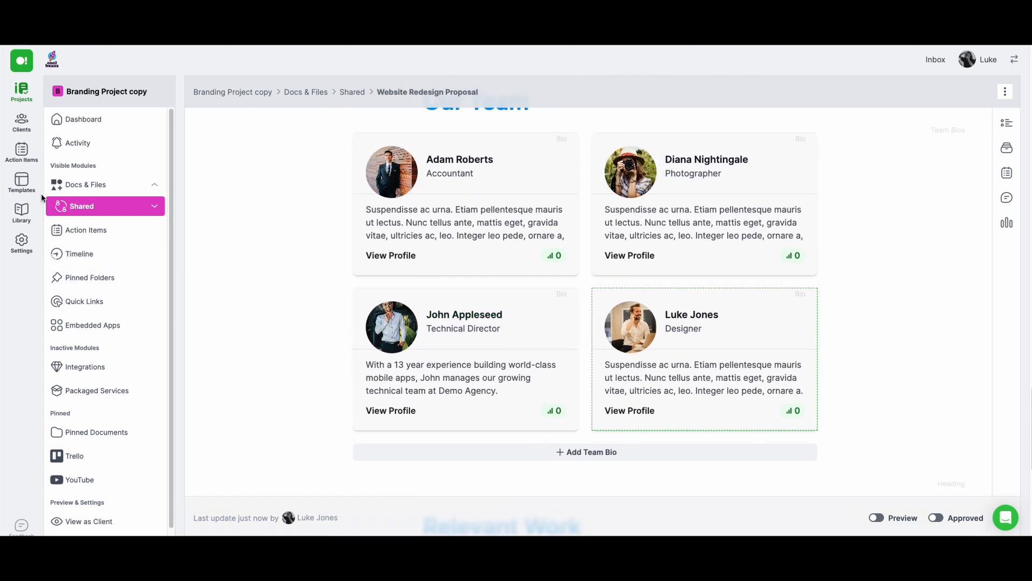
Create a new team bio in the Library and name it "Our Team Member"
left_click(21, 213)
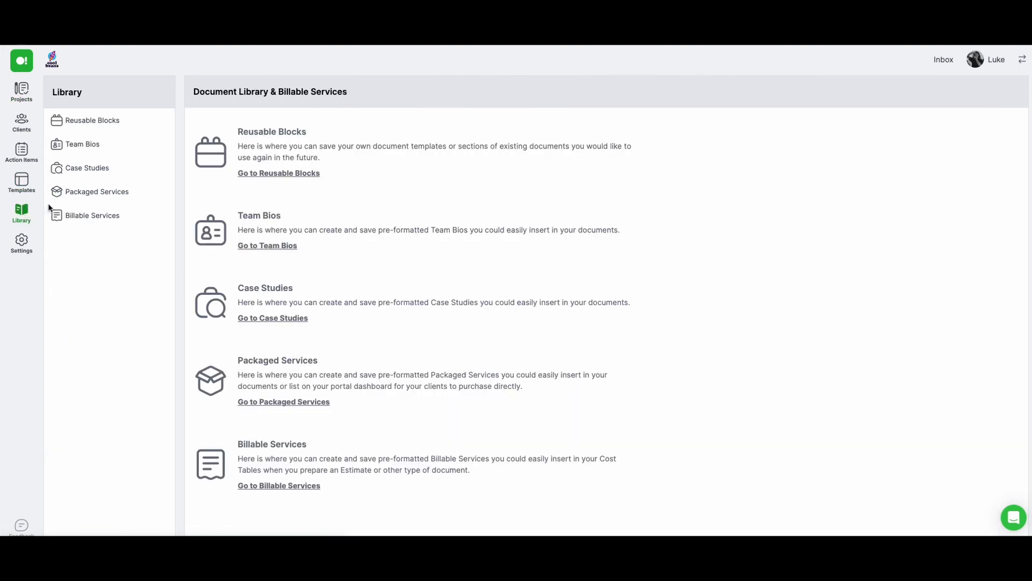
left_click(91, 150)
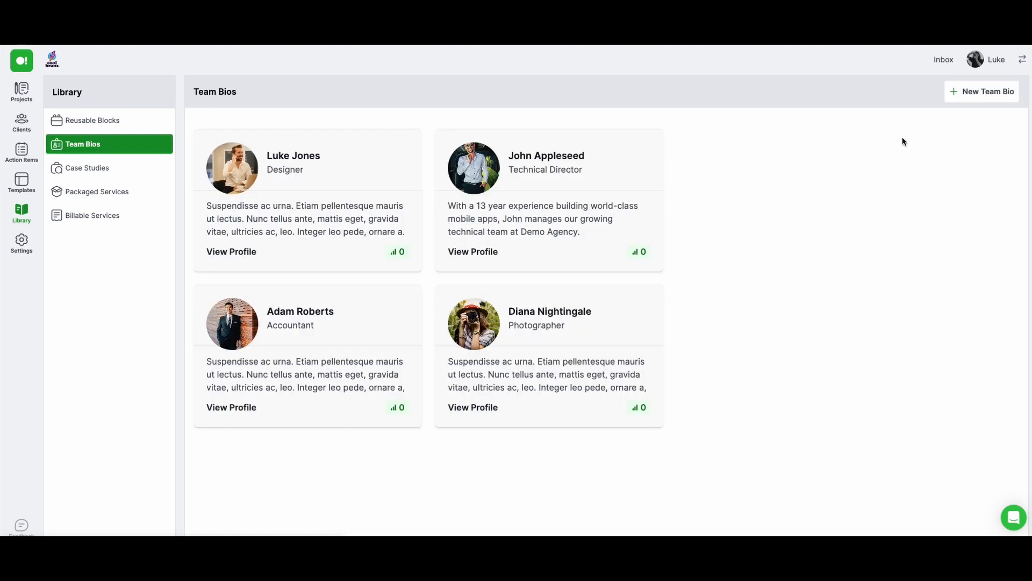
left_click(967, 91)
left_click(976, 119)
triple_click(679, 199)
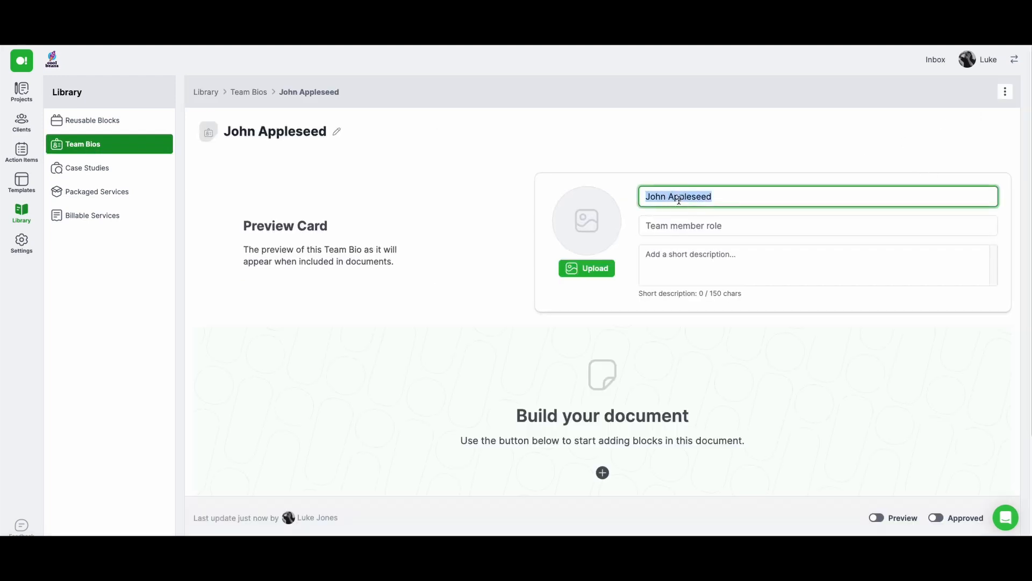
type("Our Team Member")
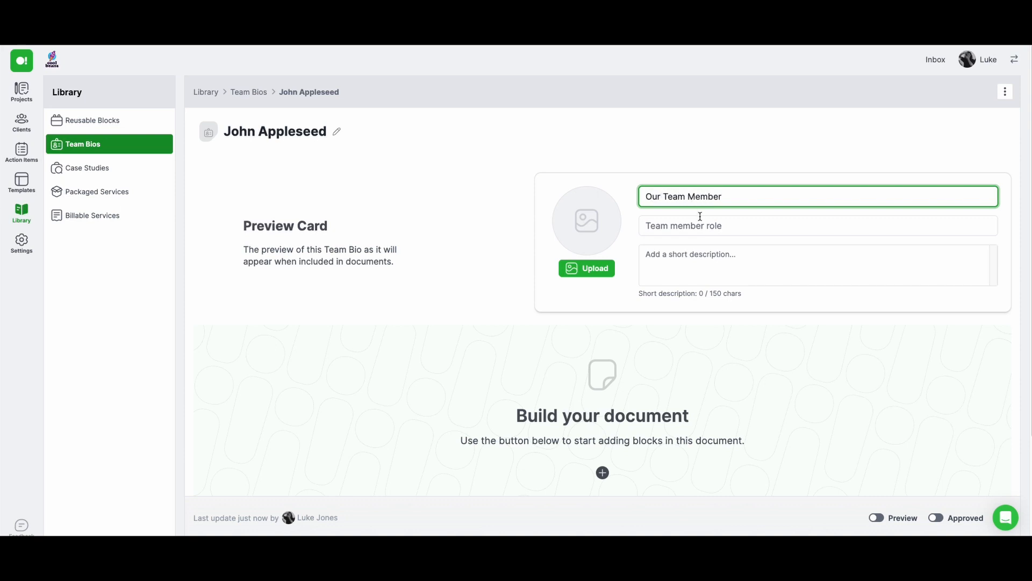
Set the new bio's role to "Designer" and its short description to "The description"
left_click(698, 225)
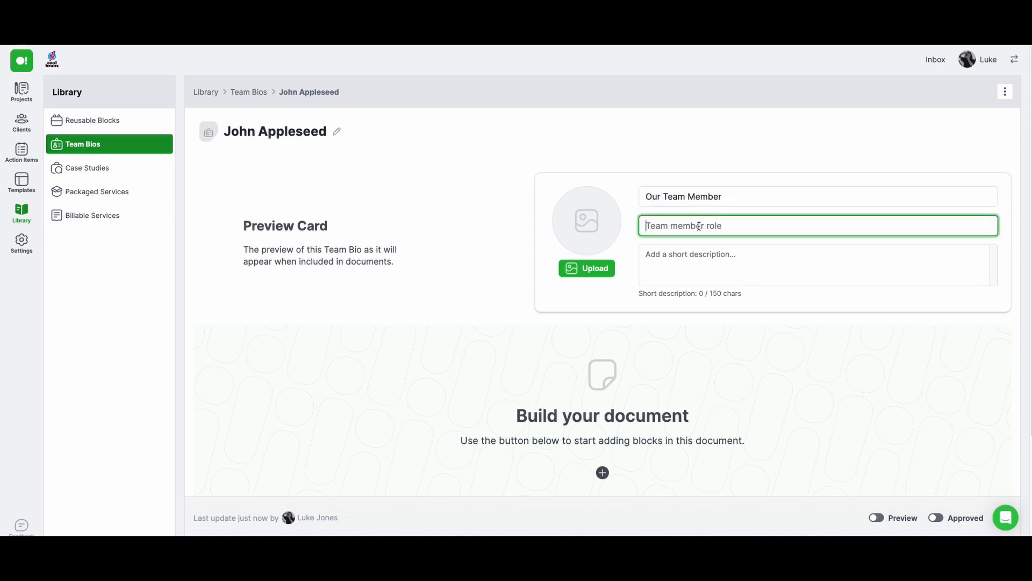
type("Designer")
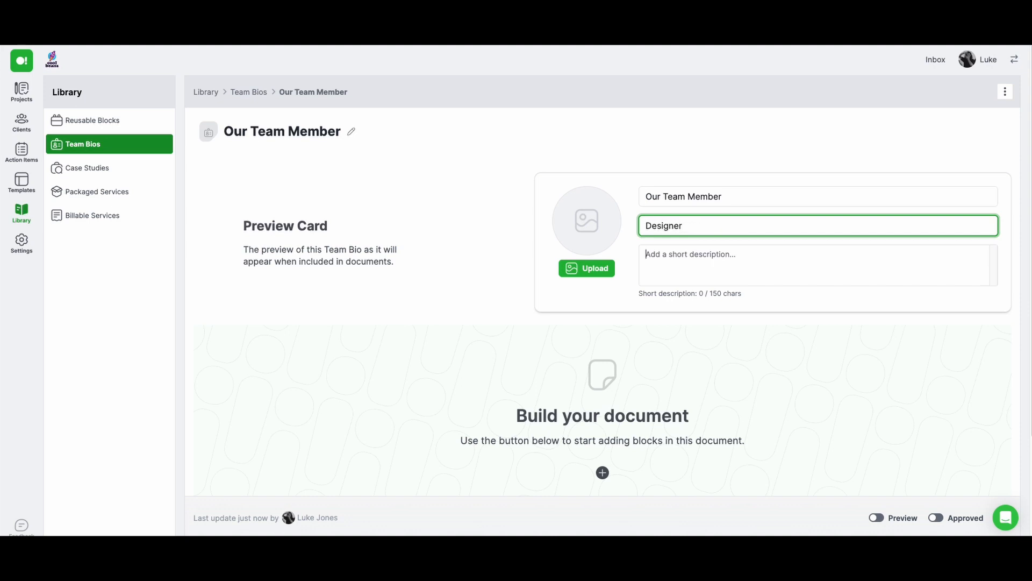
key("Tab")
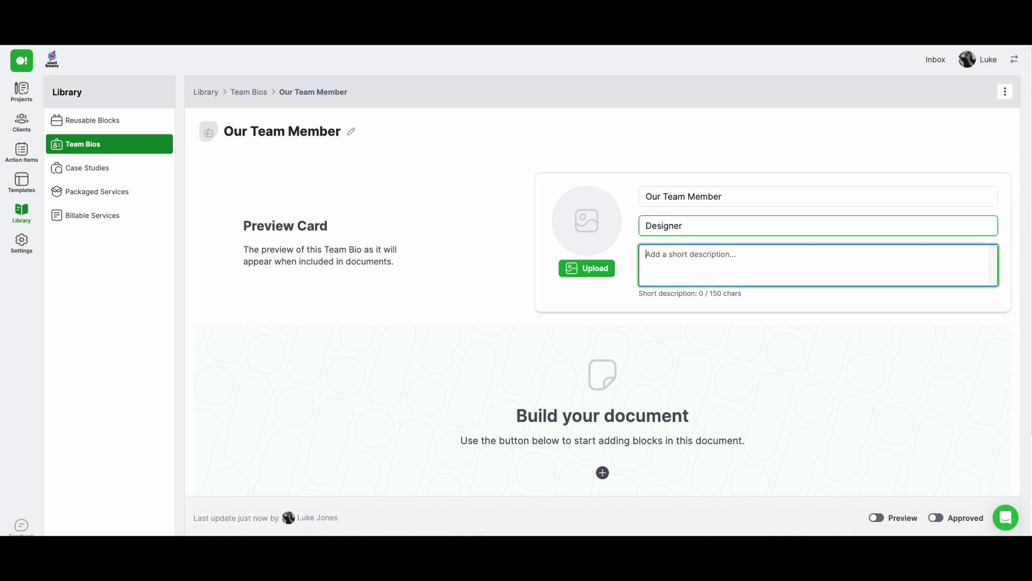
type("The description")
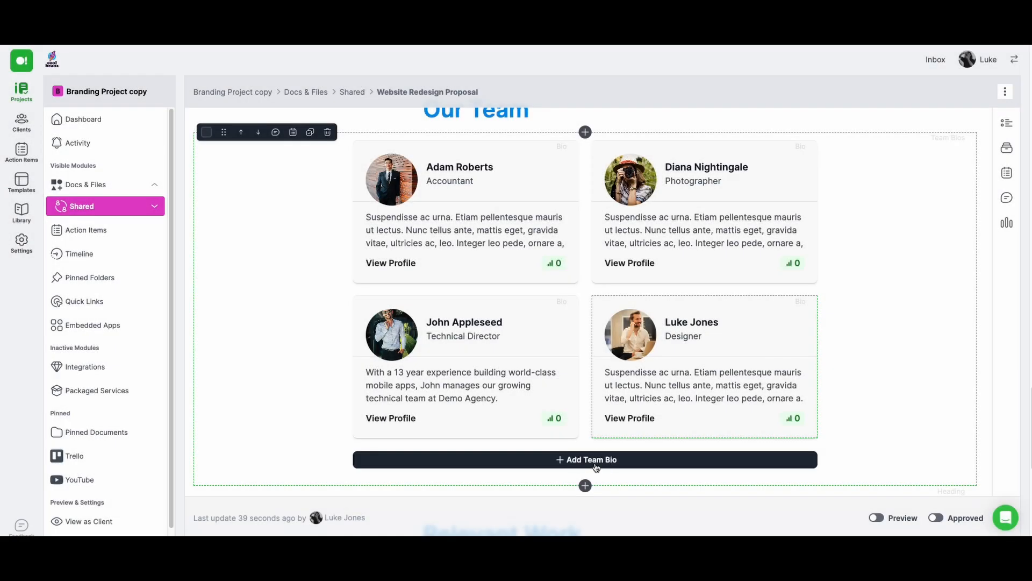
Add the "Our Team Member" bio to the proposal's Our Team section
left_click(596, 462)
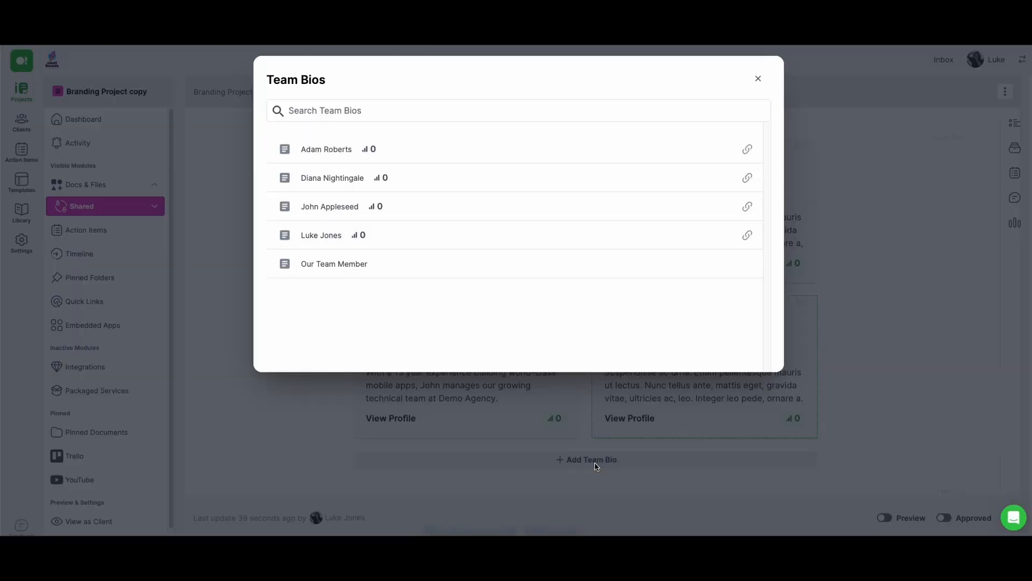
left_click(334, 264)
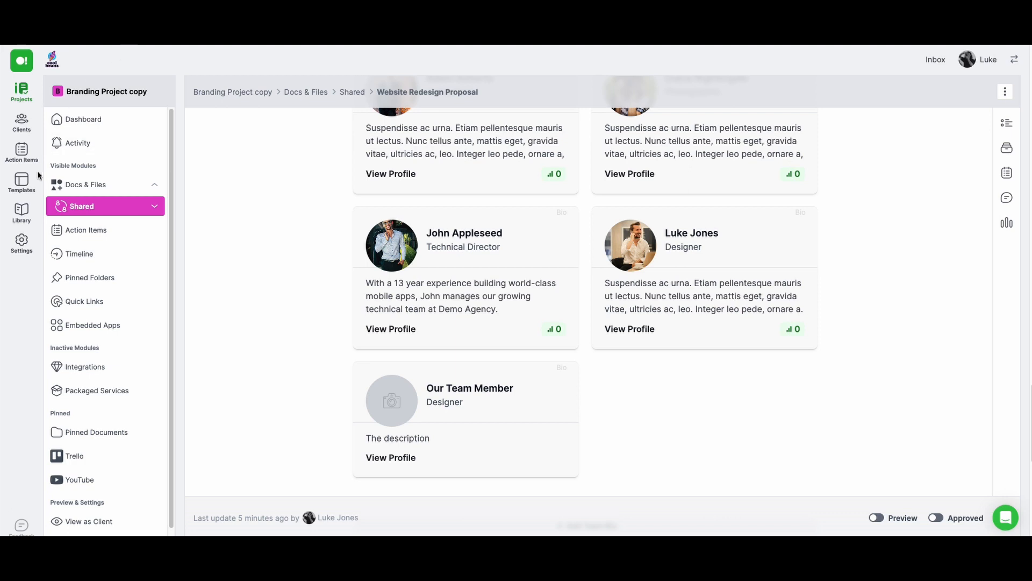
Create a blank case study in the Library and name it "Our Case Study"
left_click(22, 214)
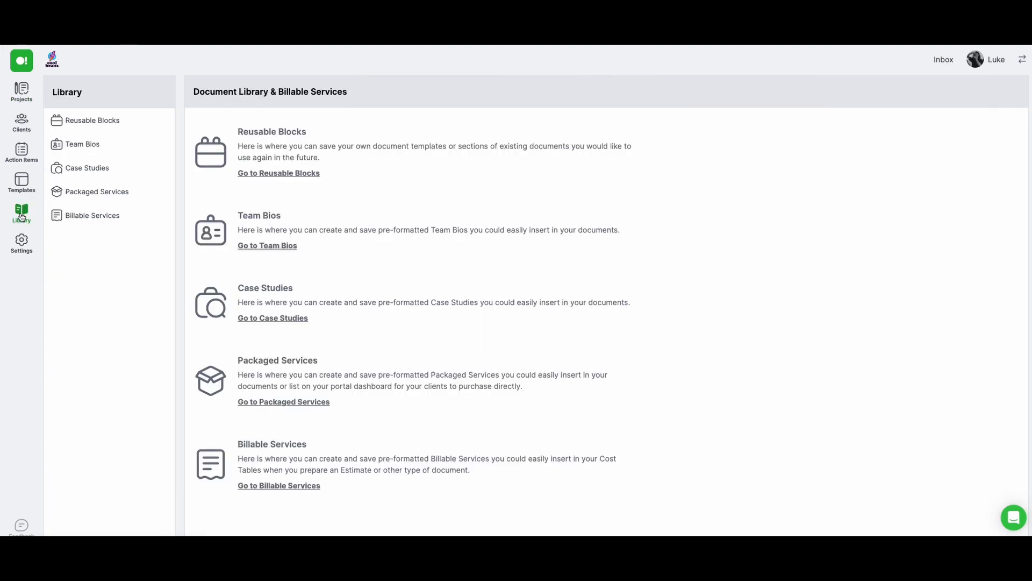
left_click(275, 318)
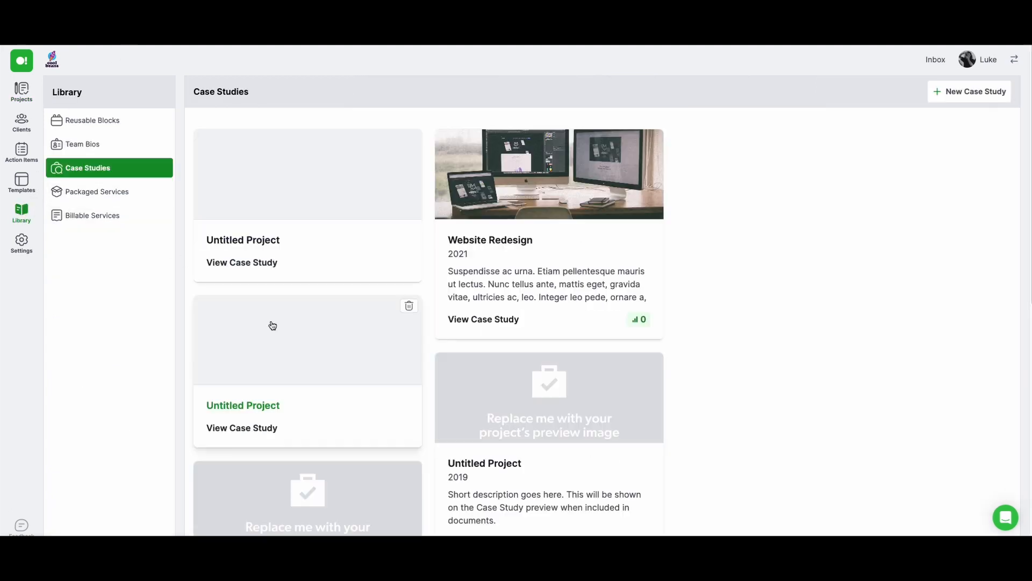
left_click(971, 93)
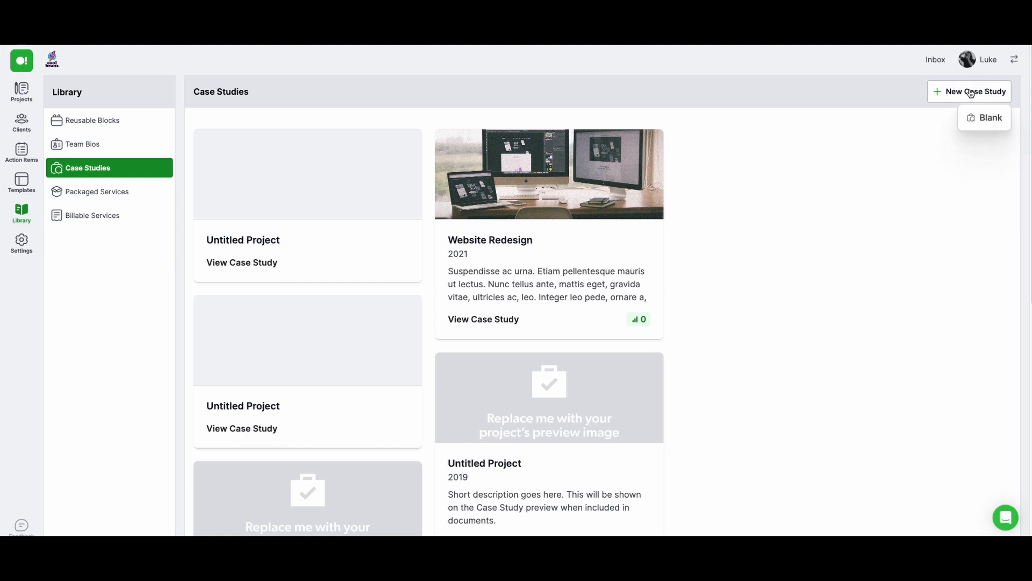
left_click(981, 117)
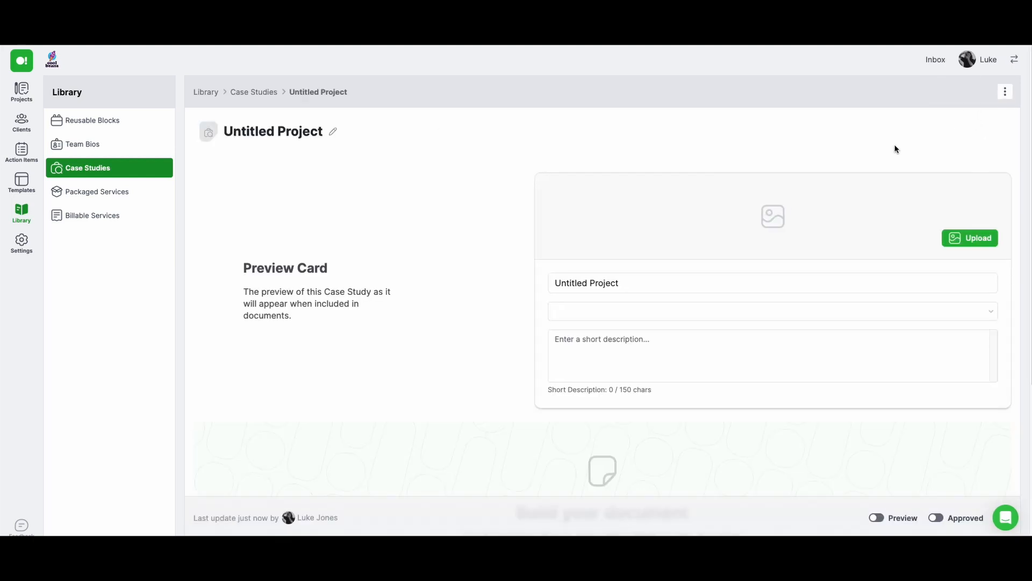
triple_click(627, 284)
type("O")
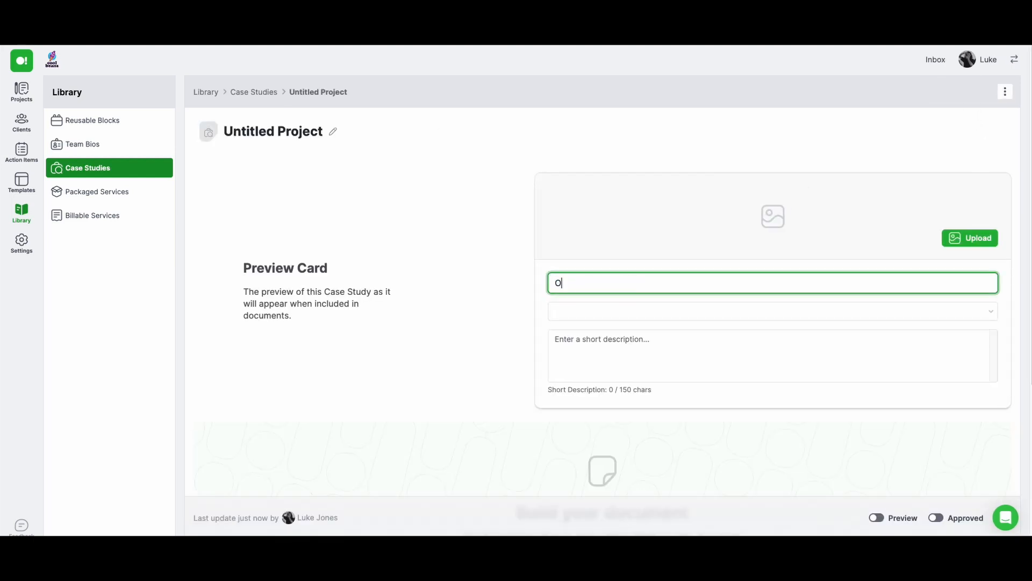
type("ur Case Study")
Set the case study's year to 2023 and its short description to "This is the description"
key("Tab")
type("2023")
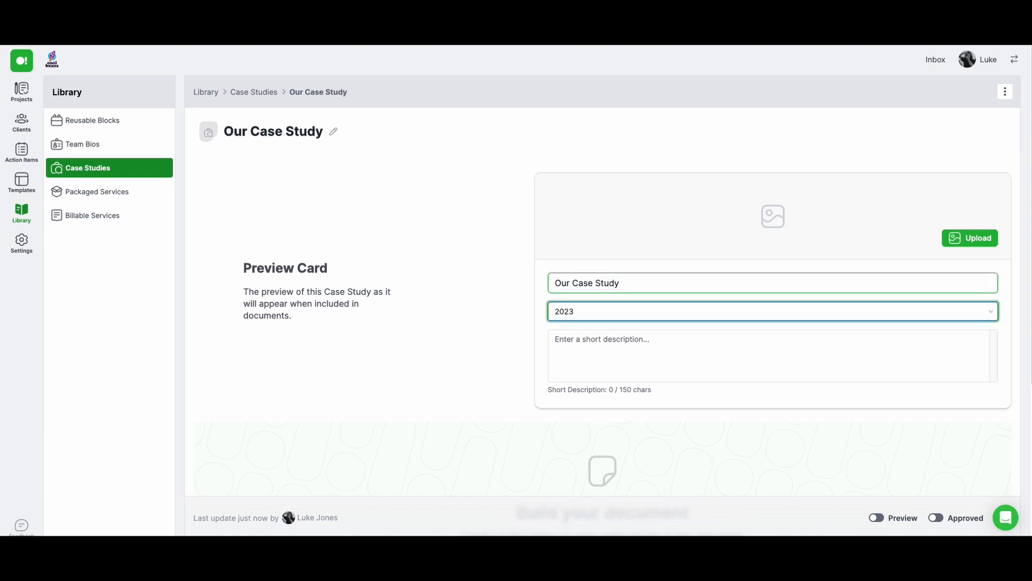
left_click(613, 336)
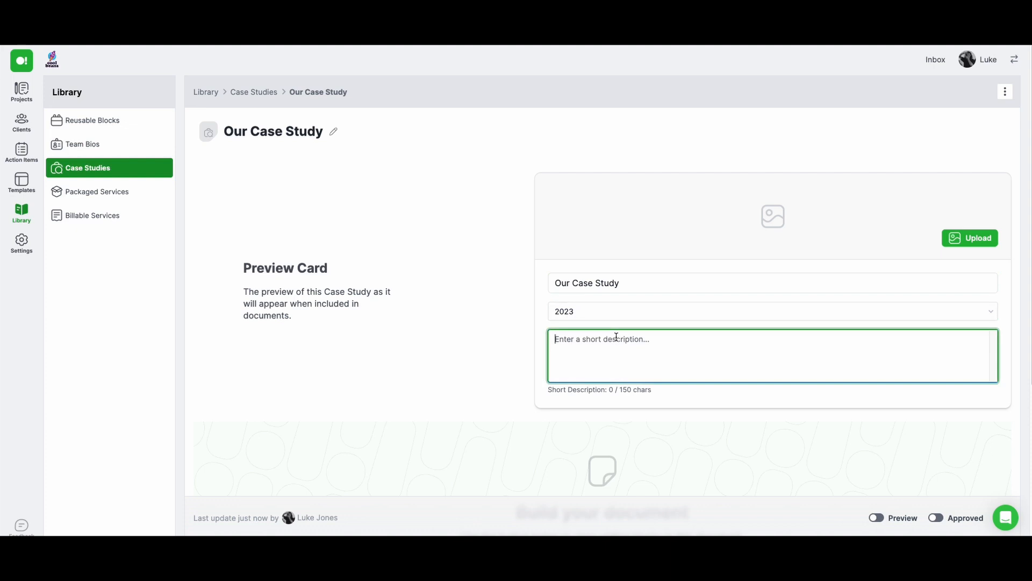
type("This is the d")
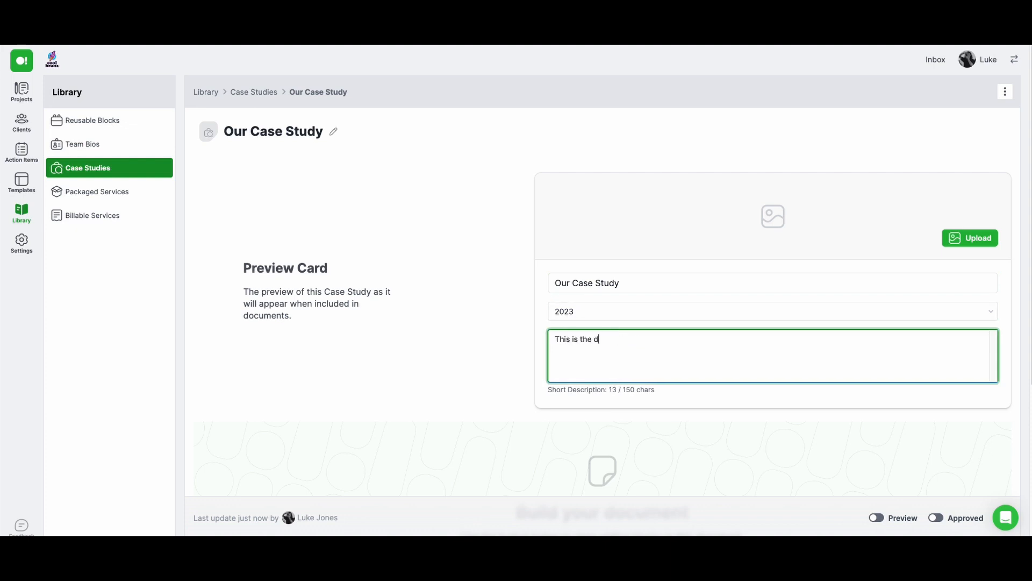
type("escription")
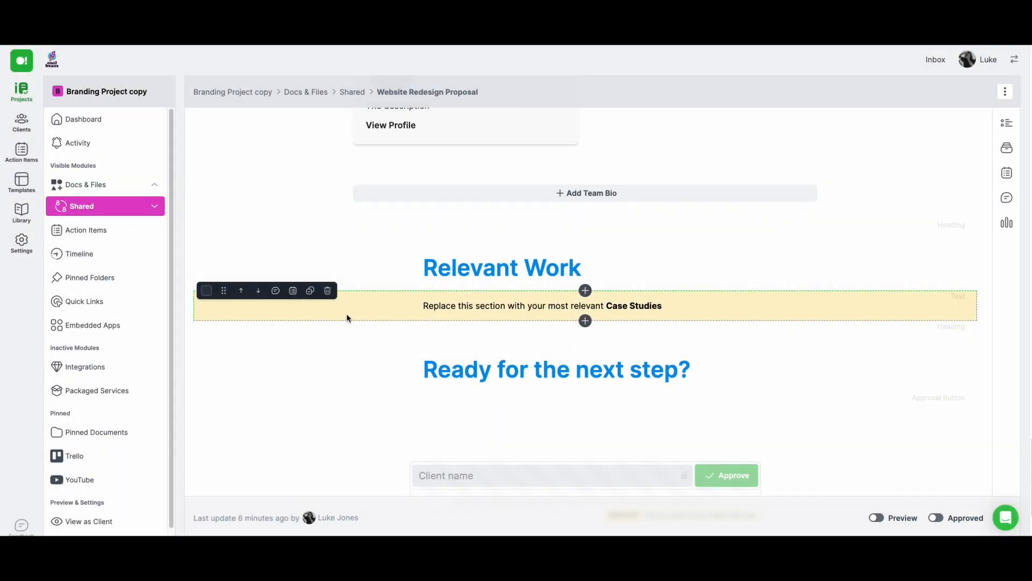
Replace the placeholder text under the proposal's Relevant Work heading with "Our Case Study" from the content library
left_click(327, 291)
left_click(537, 326)
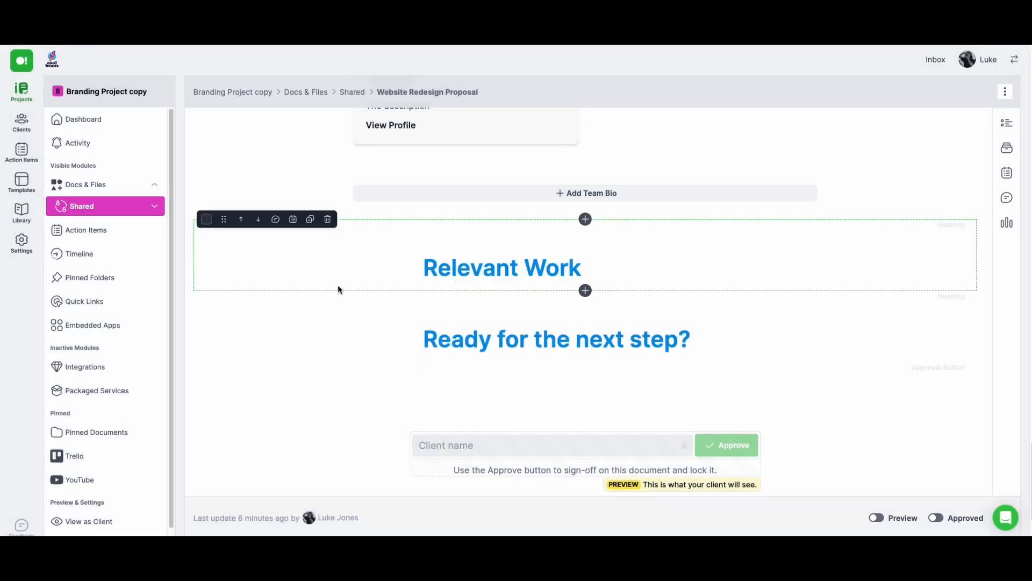
left_click(585, 291)
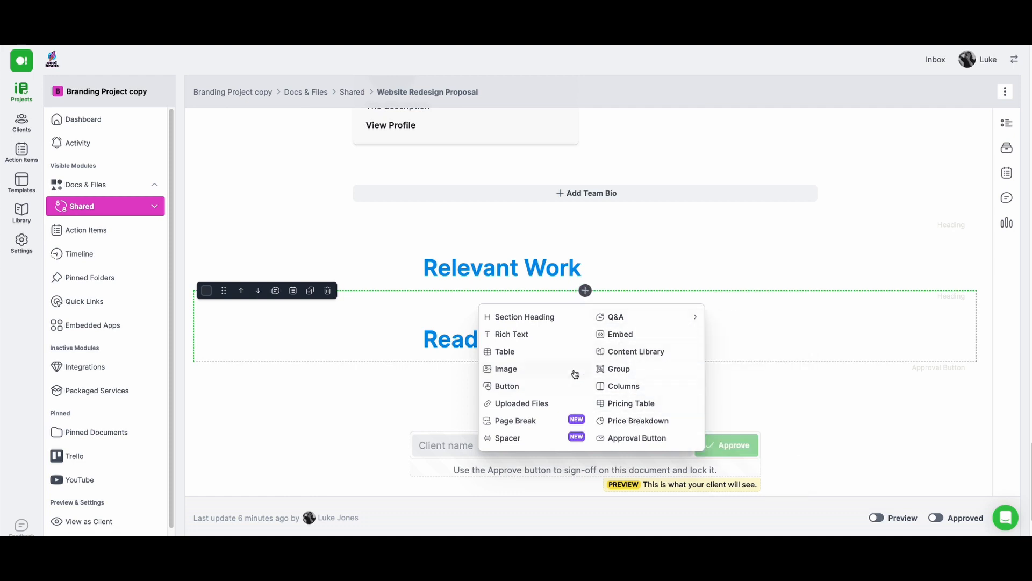
left_click(617, 352)
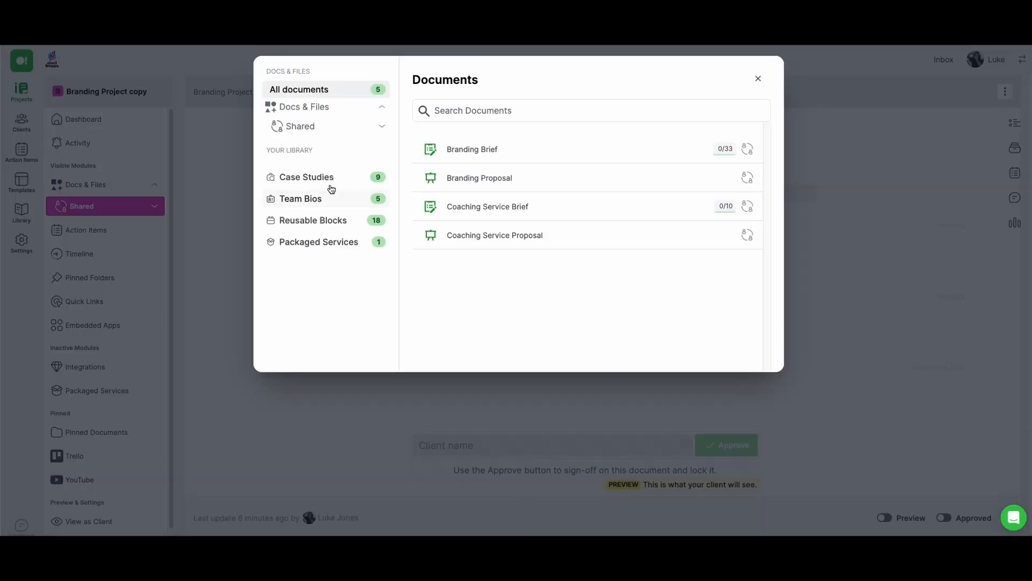
left_click(314, 178)
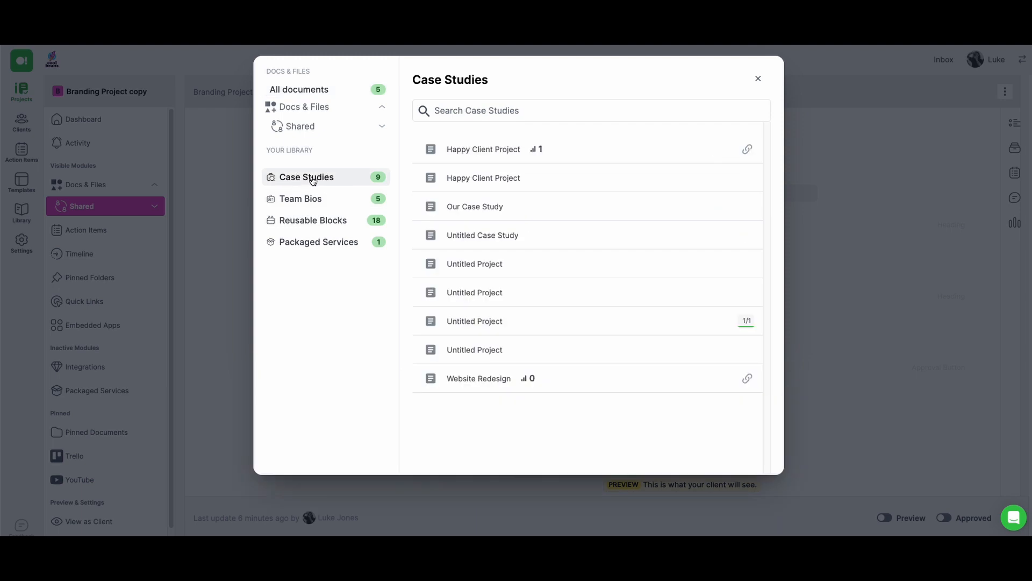
left_click(480, 207)
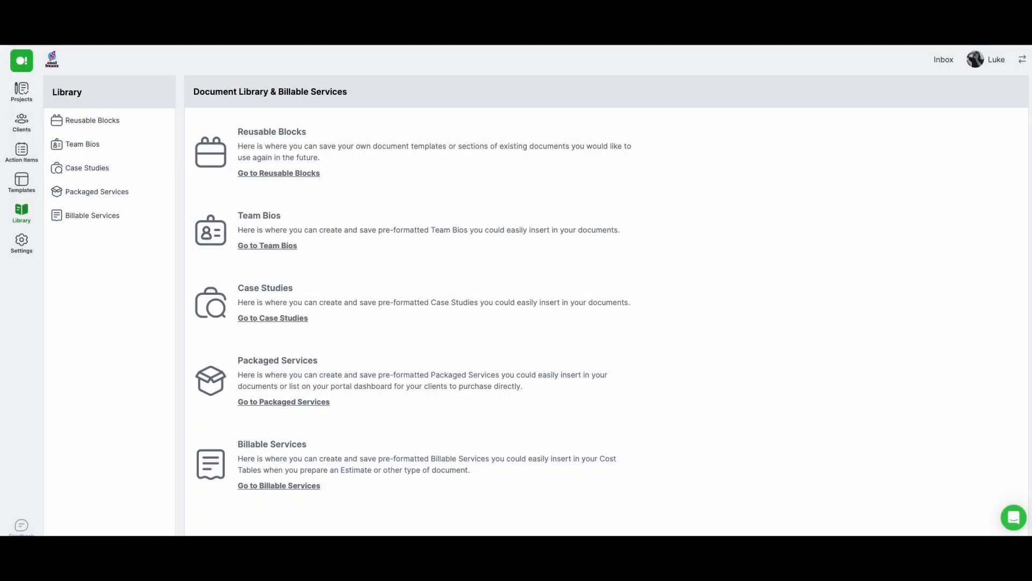
Create a new blank reusable block in the Library
left_click(279, 173)
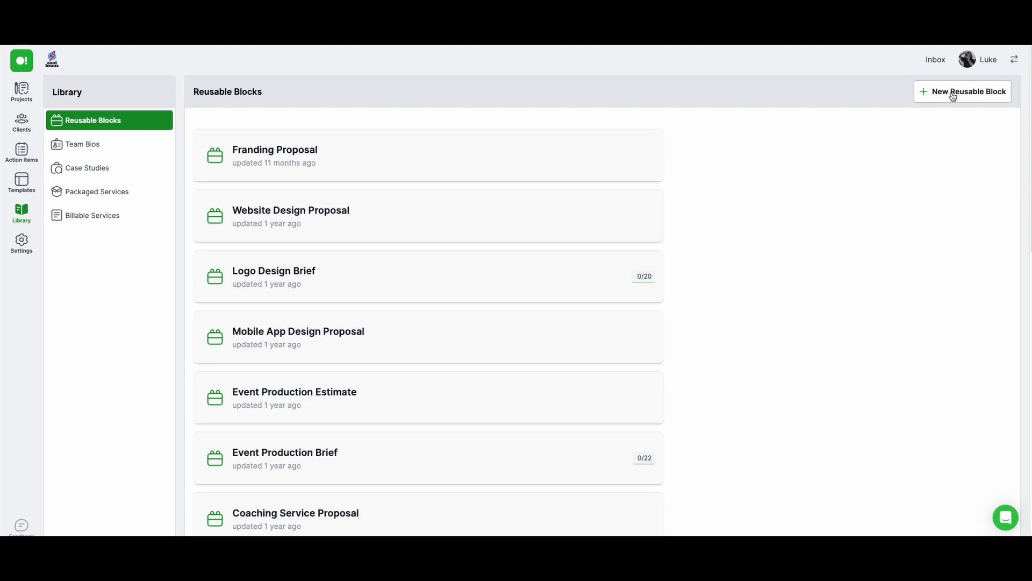
left_click(953, 96)
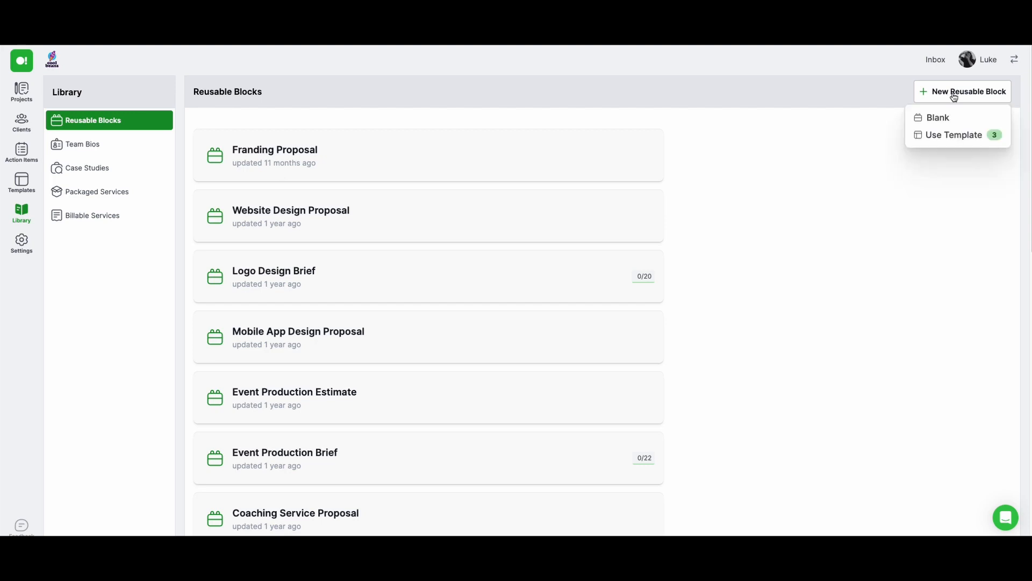
left_click(949, 119)
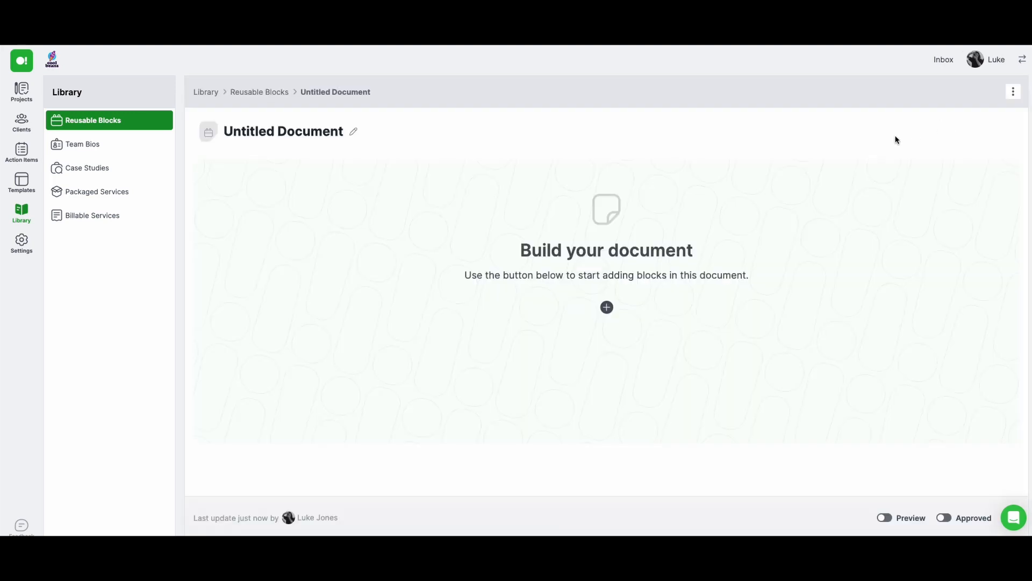
Add a section heading to the reusable block and set its text to "The title"
left_click(606, 307)
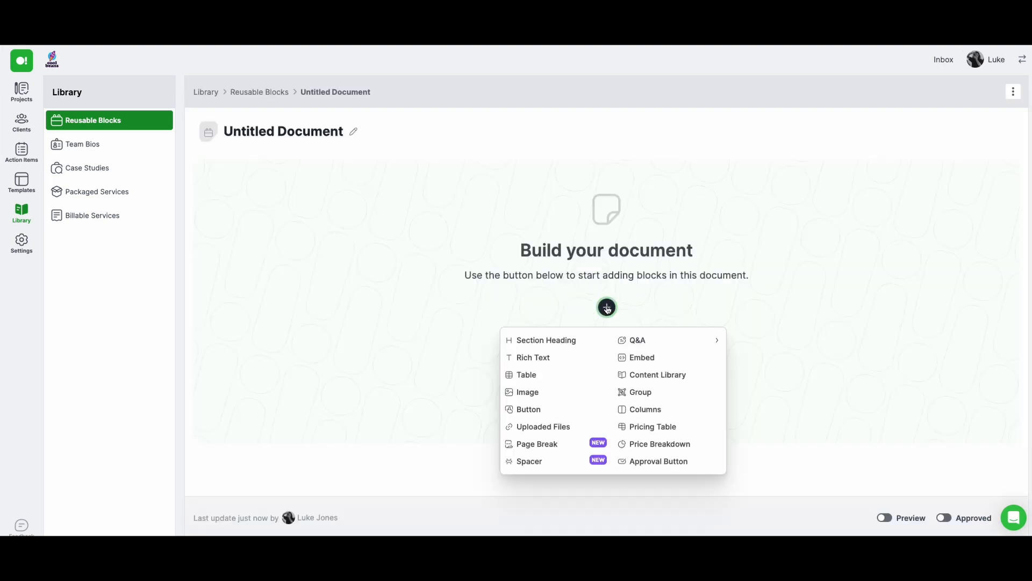
left_click(567, 340)
left_click(548, 176)
triple_click(548, 176)
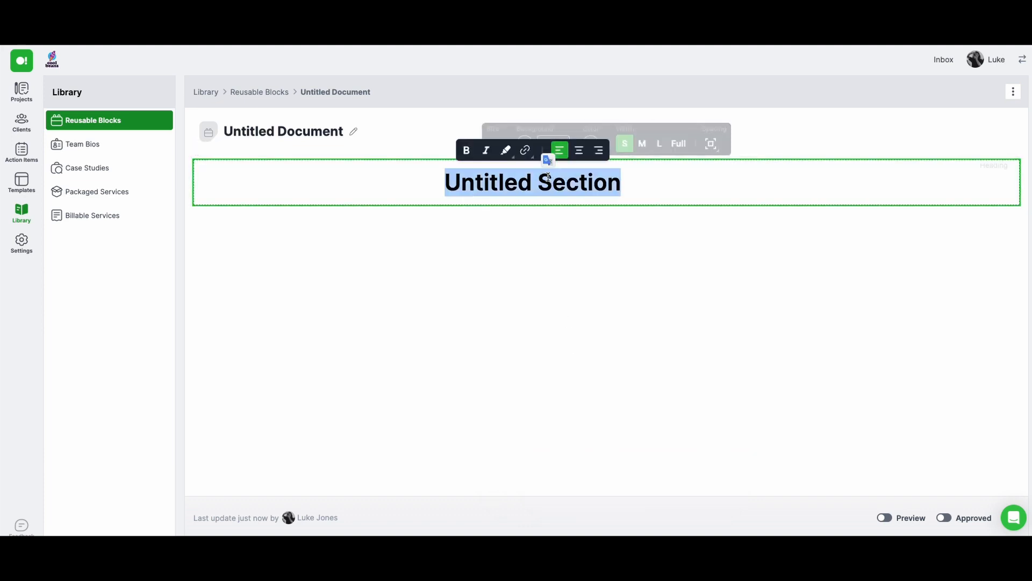
type("The titel")
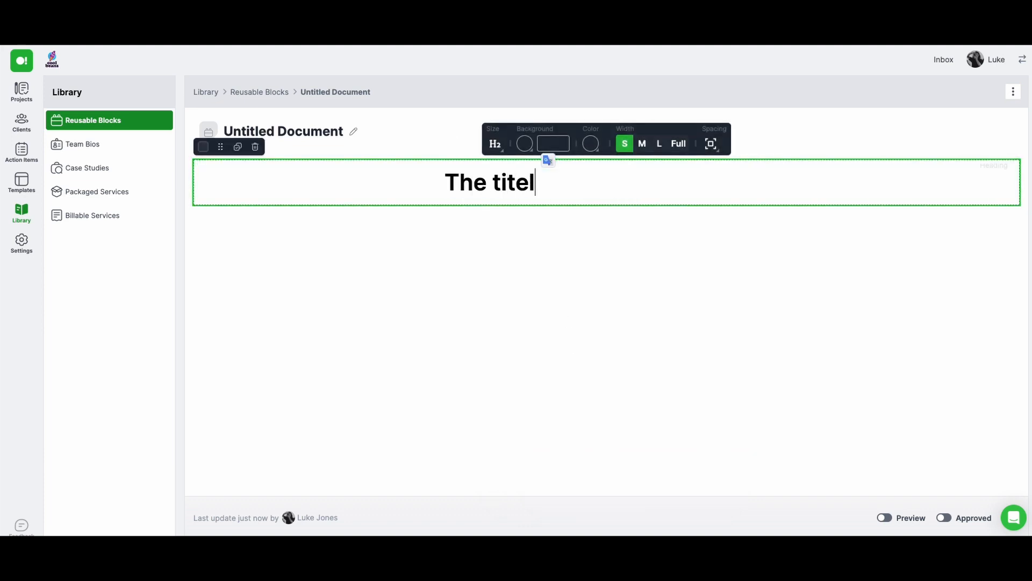
key("BackSpace")
key("BackSpace")
type("le")
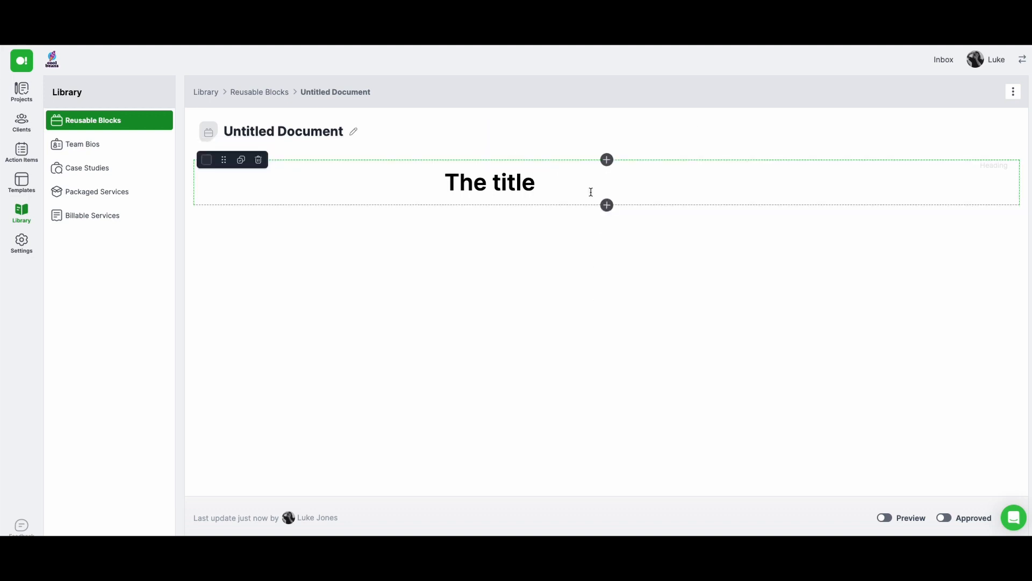
Insert a table below the heading and enter "The table" in its first header cell
left_click(606, 205)
left_click(540, 265)
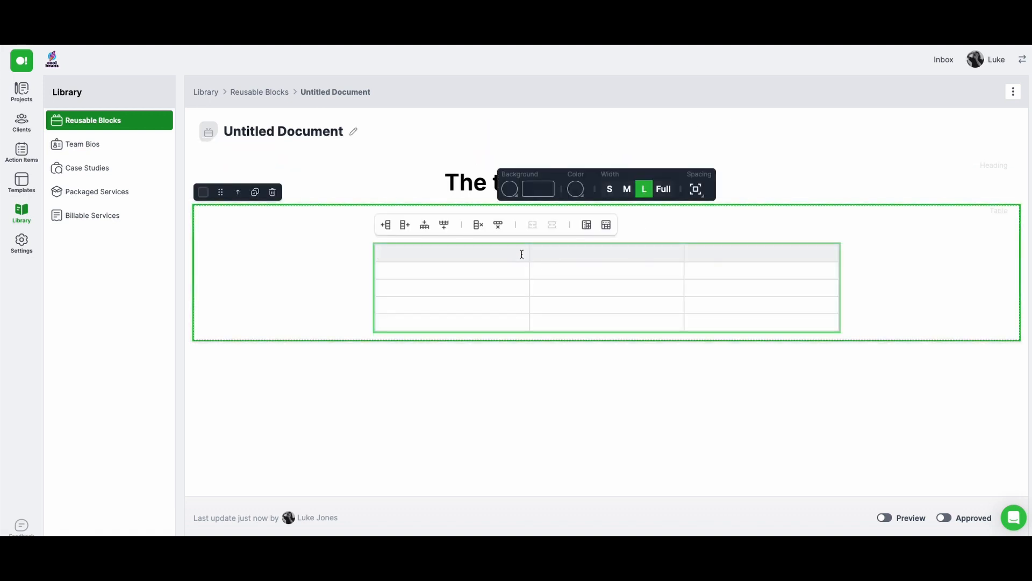
type("The table")
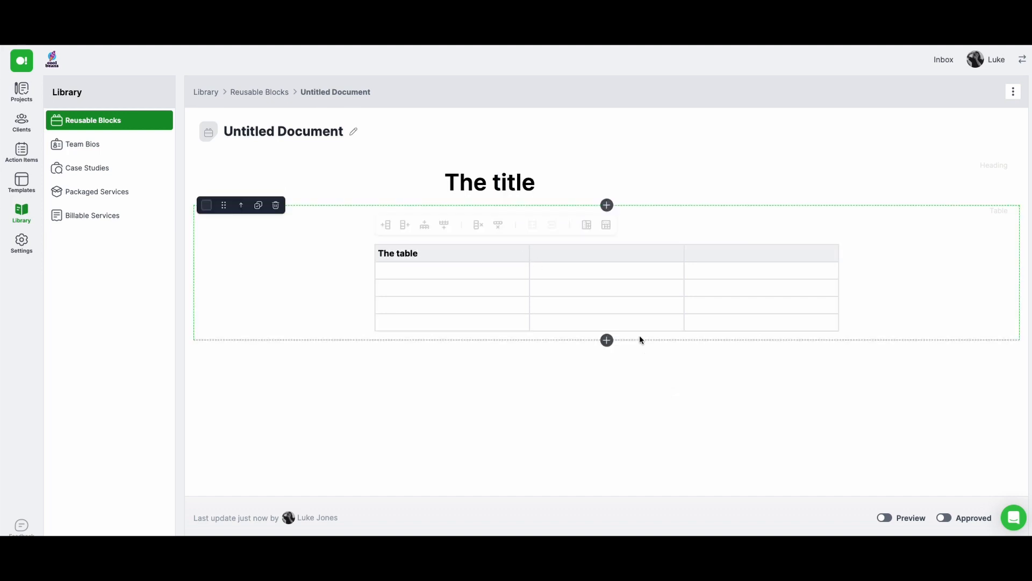
Add a File Upload question below the table
left_click(607, 340)
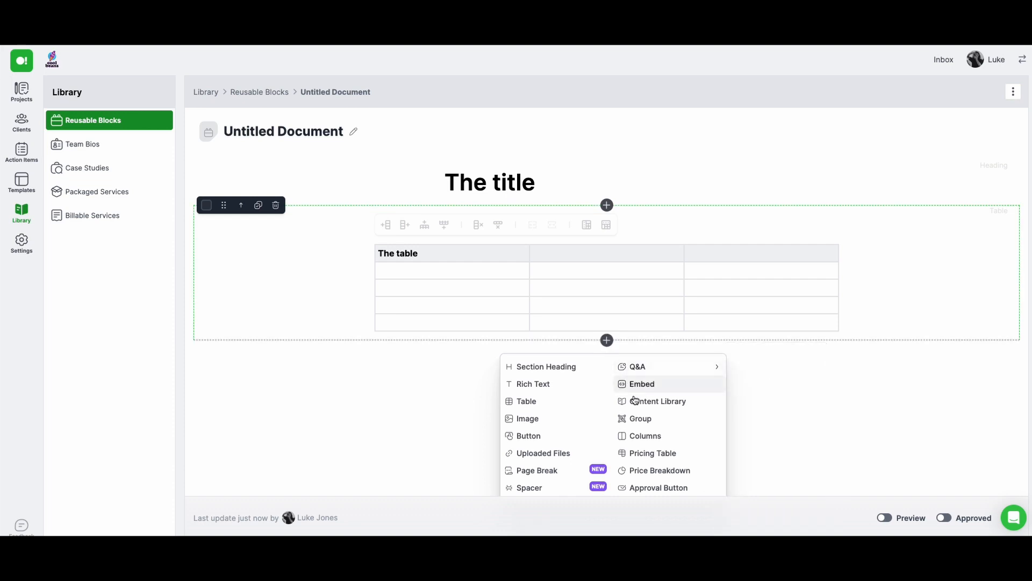
mouse_move(645, 377)
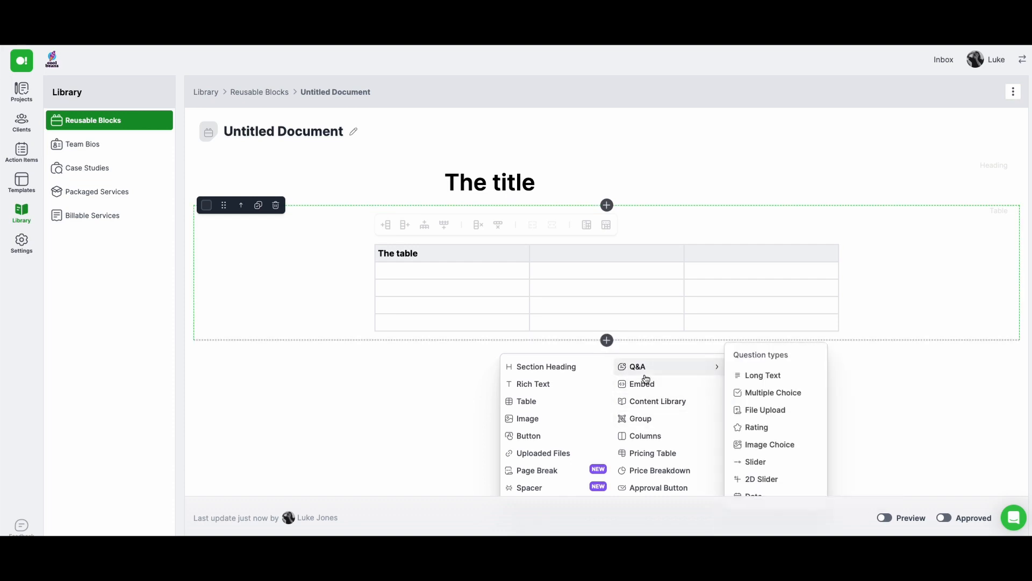
left_click(749, 408)
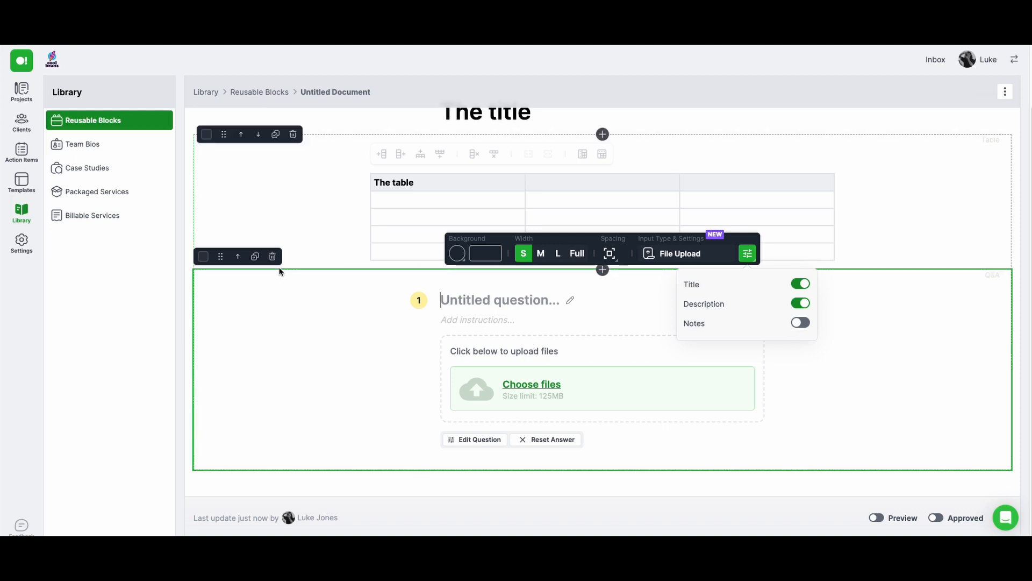
Rename the untitled reusable block document to "Test Reusable Block"
scroll(278, 274, "up", 2)
triple_click(294, 129)
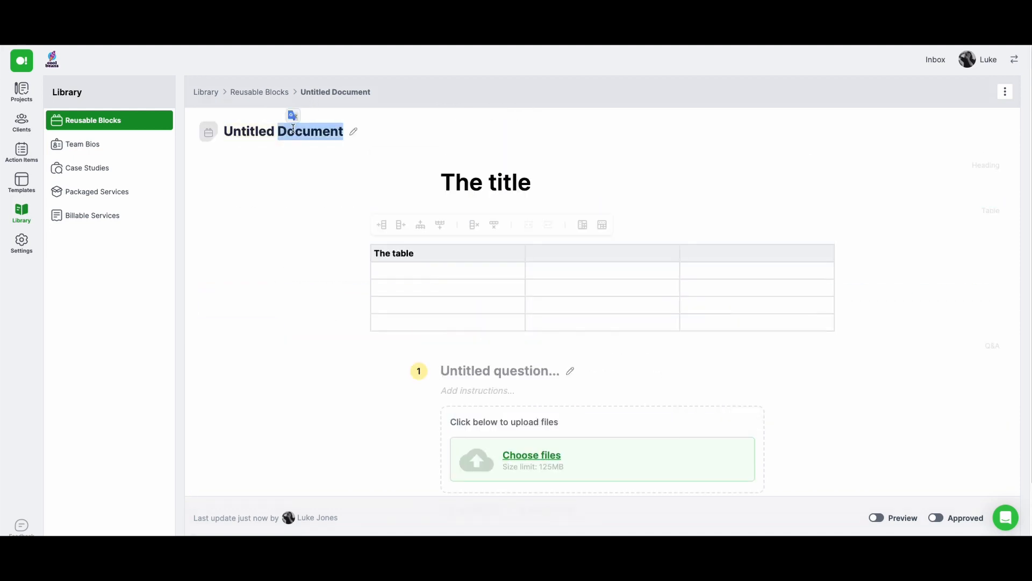
type("Test R")
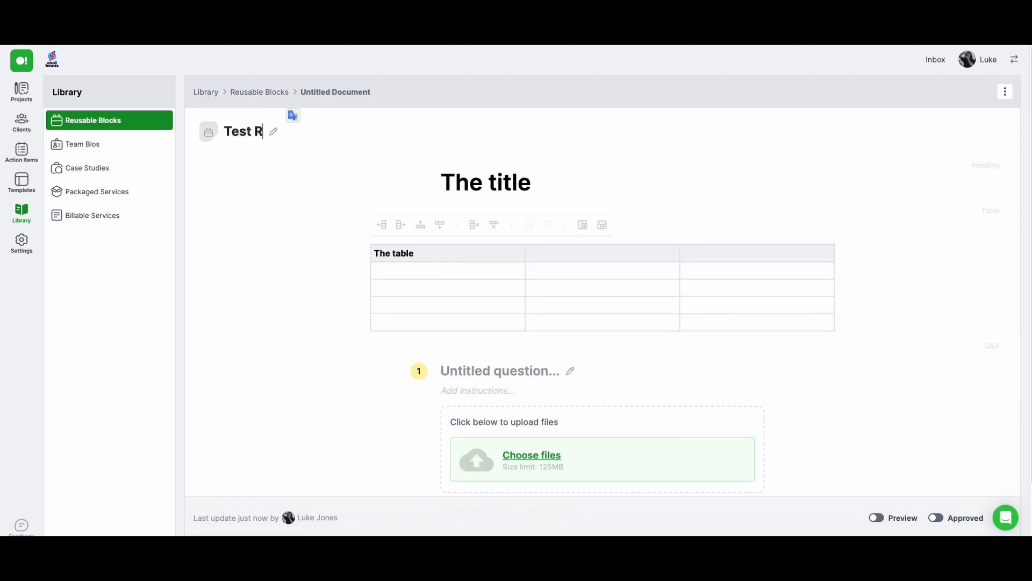
type("eusable Block")
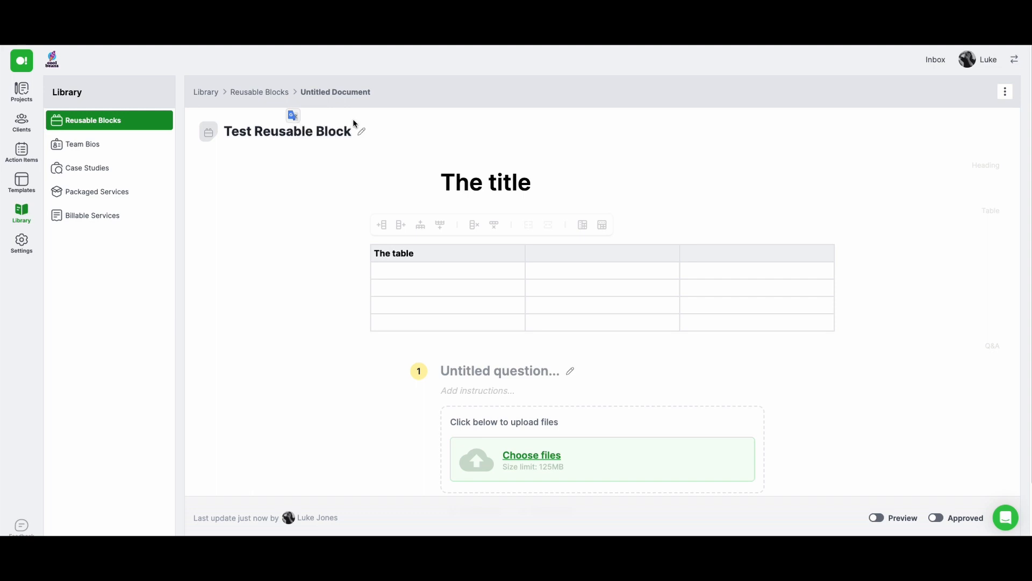
left_click(432, 92)
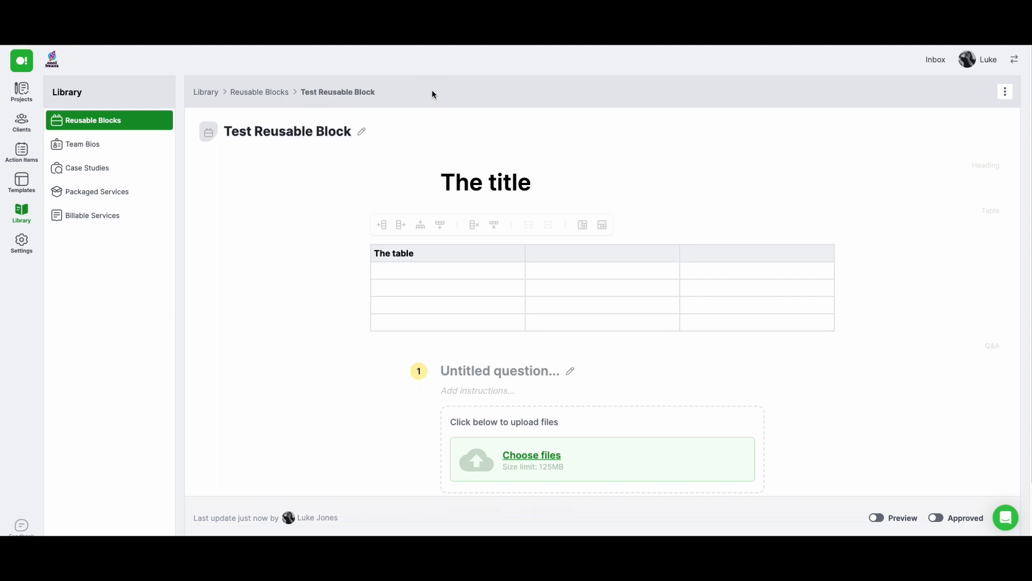
Save the document to the reusable blocks and open the saved block
left_click(1005, 91)
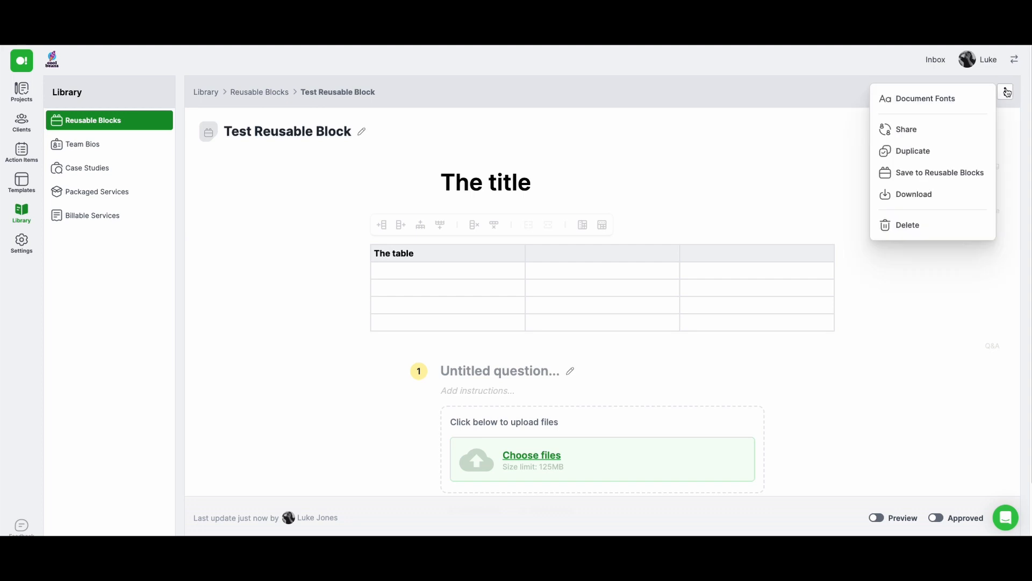
left_click(938, 176)
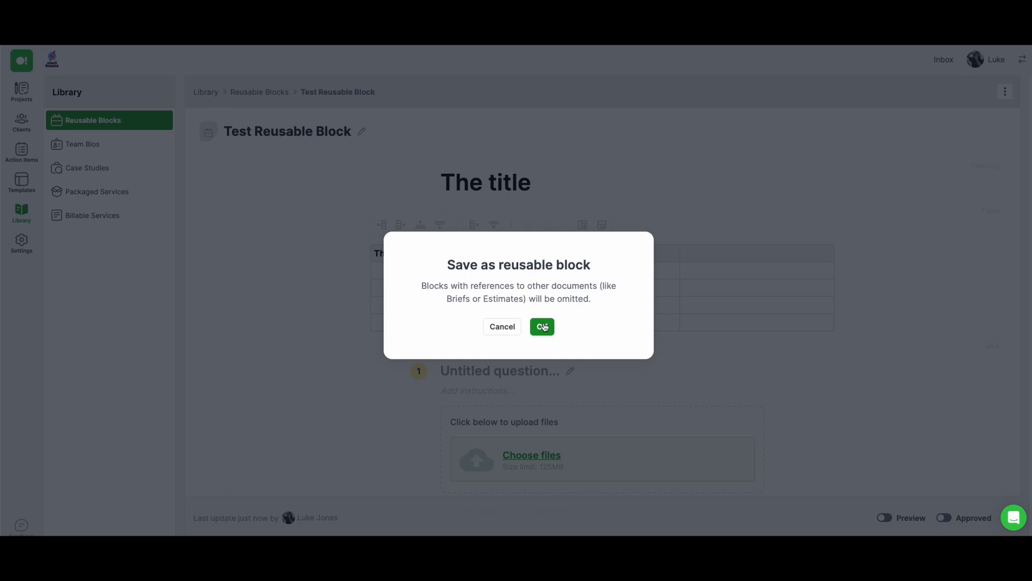
left_click(543, 327)
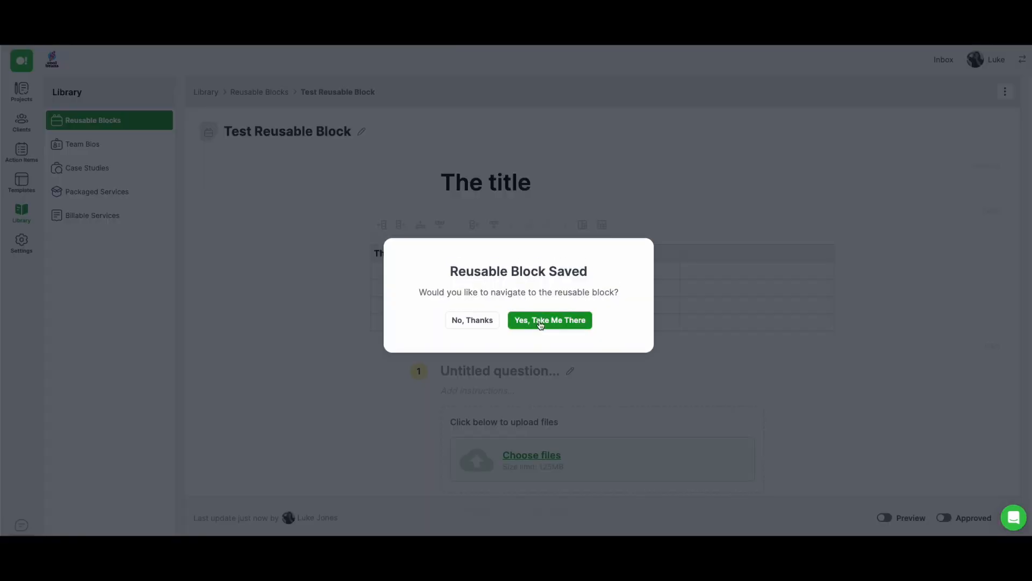
left_click(540, 323)
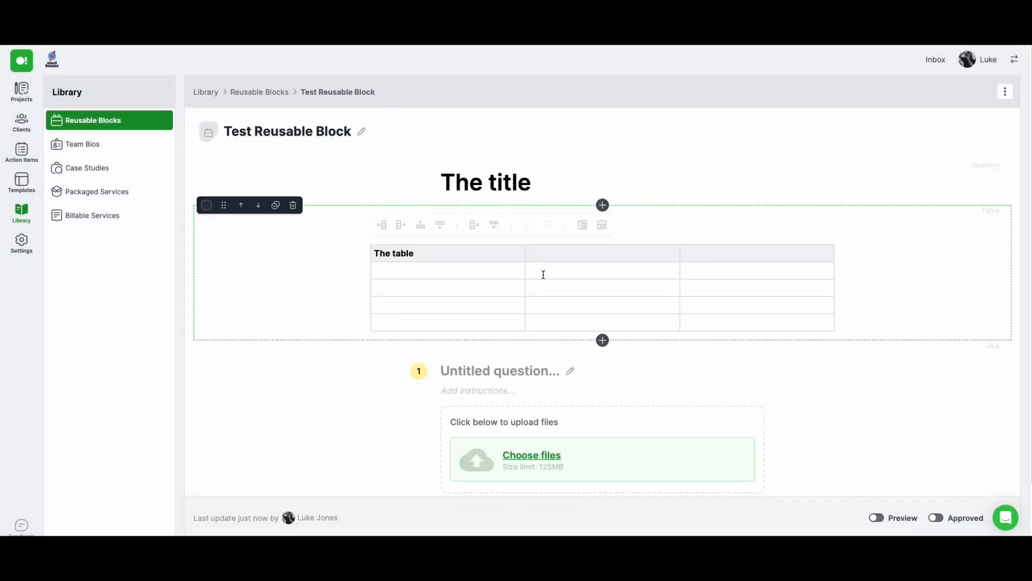